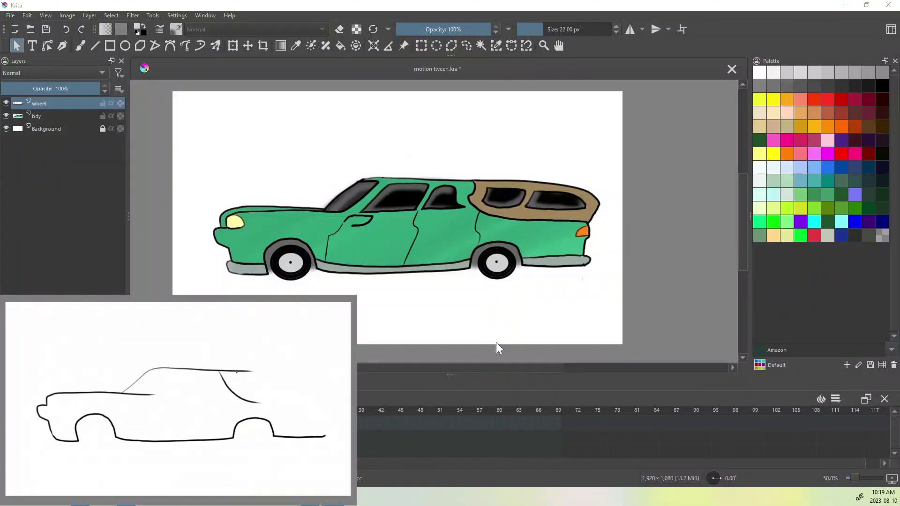
{"action": "scroll", "coordinate": [421, 224], "scroll_direction": "up", "scroll_amount": 2}
{"action": "scroll", "coordinate": [421, 223], "scroll_direction": "down", "scroll_amount": 2}
{"action": "left_click_drag", "start_coordinate": [435, 238], "coordinate": [437, 244]}
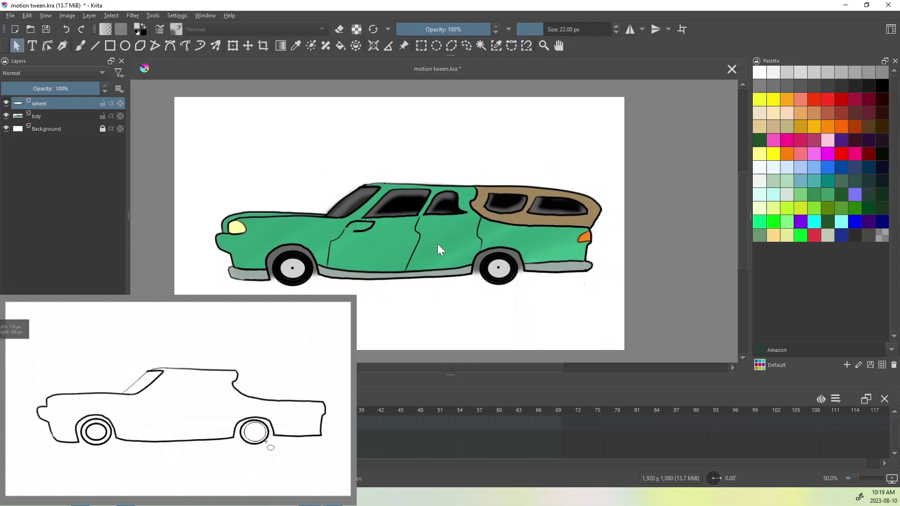
{"action": "scroll", "coordinate": [437, 244], "scroll_direction": "down", "scroll_amount": 1}
{"action": "scroll", "coordinate": [437, 244], "scroll_direction": "up", "scroll_amount": 1}
{"action": "left_click_drag", "start_coordinate": [404, 248], "coordinate": [422, 248]}
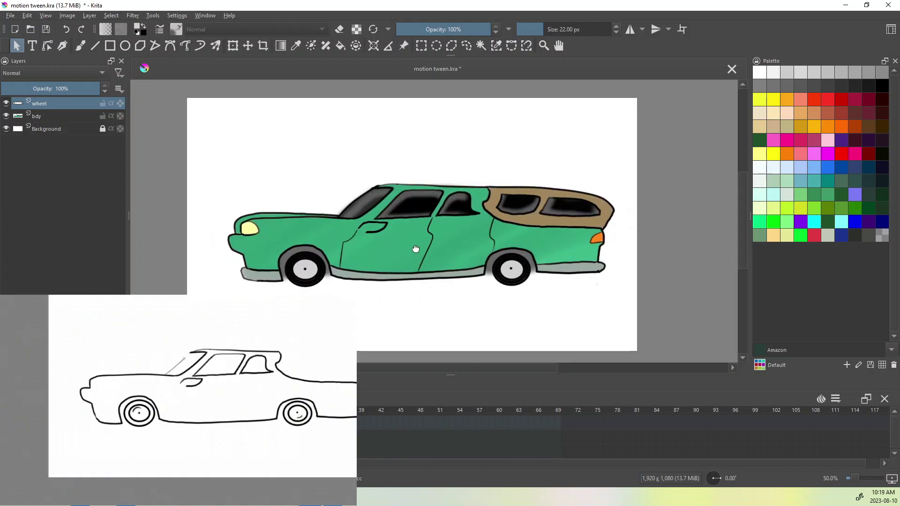
{"action": "scroll", "coordinate": [407, 245], "scroll_direction": "up", "scroll_amount": 1}
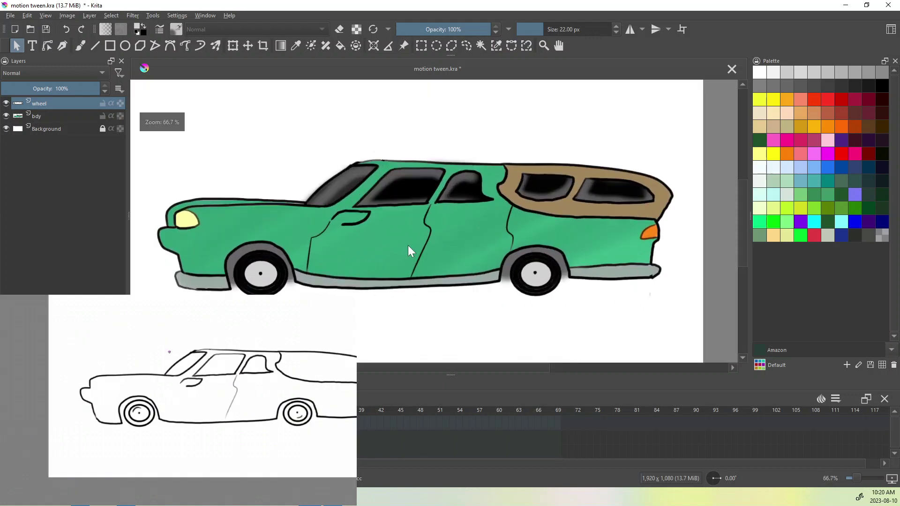
{"action": "scroll", "coordinate": [408, 246], "scroll_direction": "down", "scroll_amount": 1}
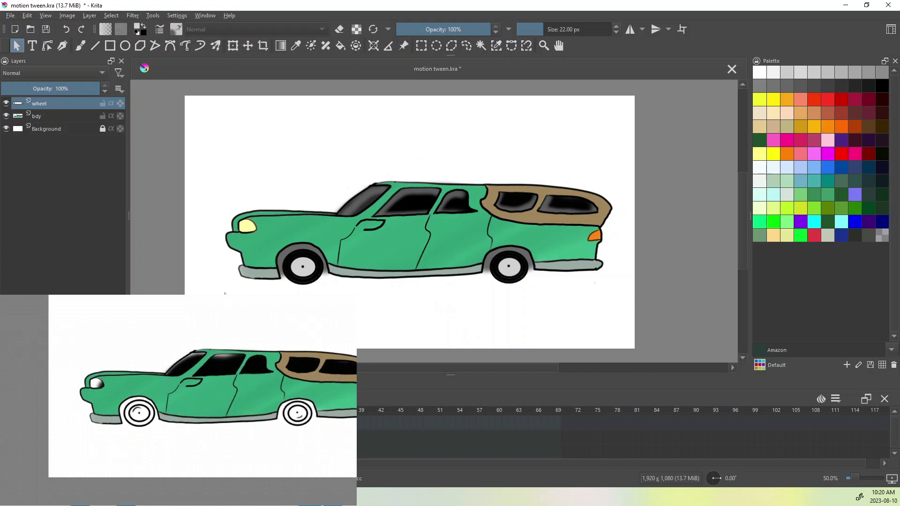
{"action": "scroll", "coordinate": [315, 183], "scroll_direction": "up", "scroll_amount": 1}
{"action": "scroll", "coordinate": [315, 183], "scroll_direction": "down", "scroll_amount": 1}
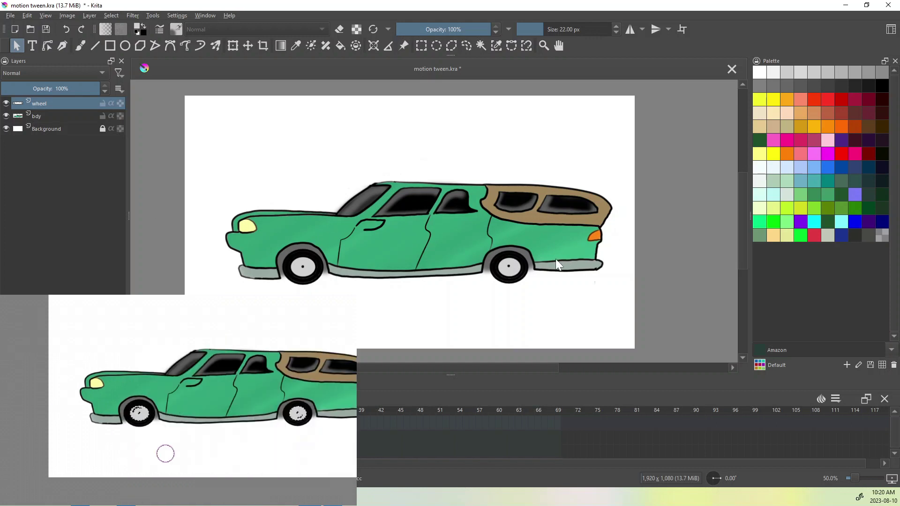
- Hide and show the wheel layer to check that the wheels are separate from the car body
{"action": "left_click", "coordinate": [6, 103]}
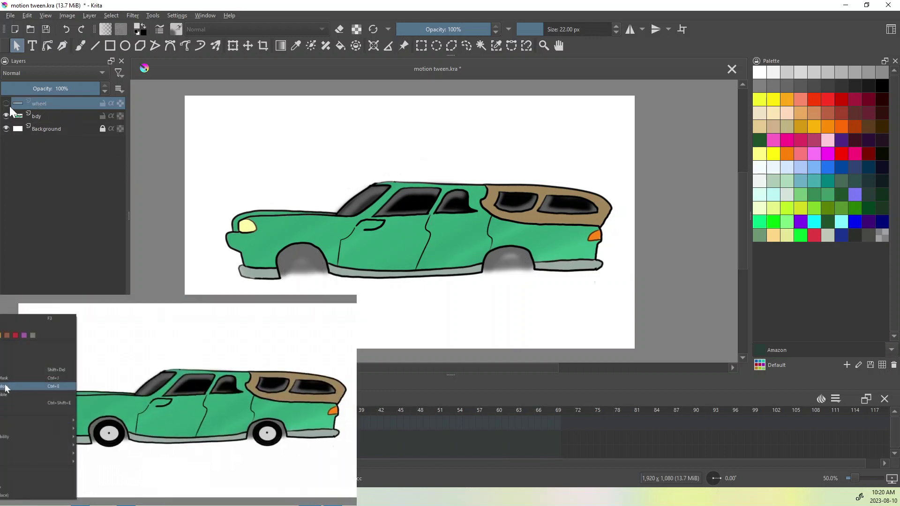
{"action": "left_click", "coordinate": [6, 103]}
{"action": "left_click", "coordinate": [6, 104]}
{"action": "left_click", "coordinate": [8, 105]}
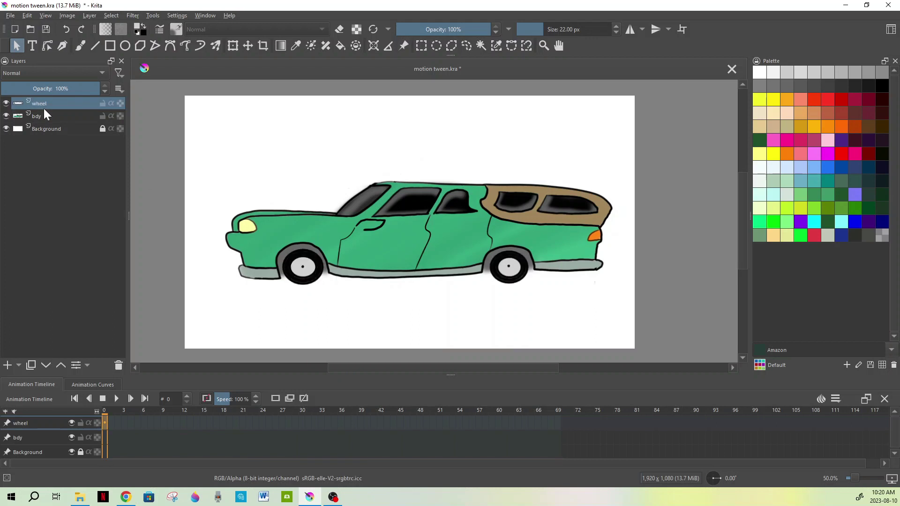
- Try nudging the wheel layer repeatedly up and down against the car body with the Transform tool
{"action": "left_click", "coordinate": [519, 275]}
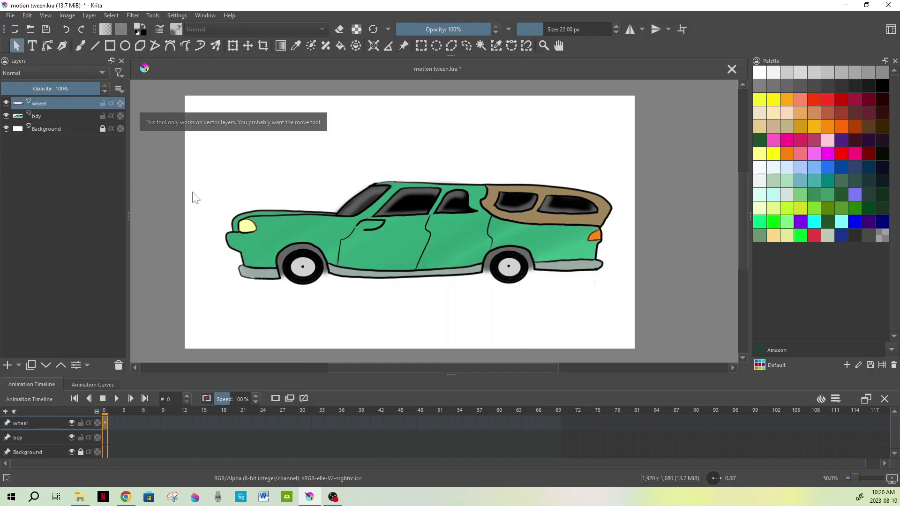
{"action": "key", "text": "ctrl+t"}
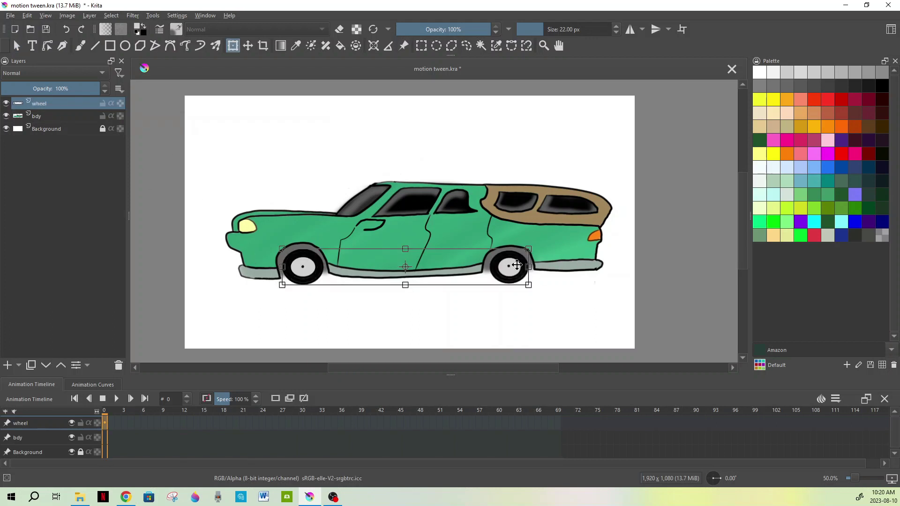
{"action": "key", "text": "Up"}
{"action": "key", "text": "Up"}
{"action": "key", "text": "Up"}
{"action": "key", "text": "Up"}
{"action": "key", "text": "Up"}
{"action": "key", "text": "Up"}
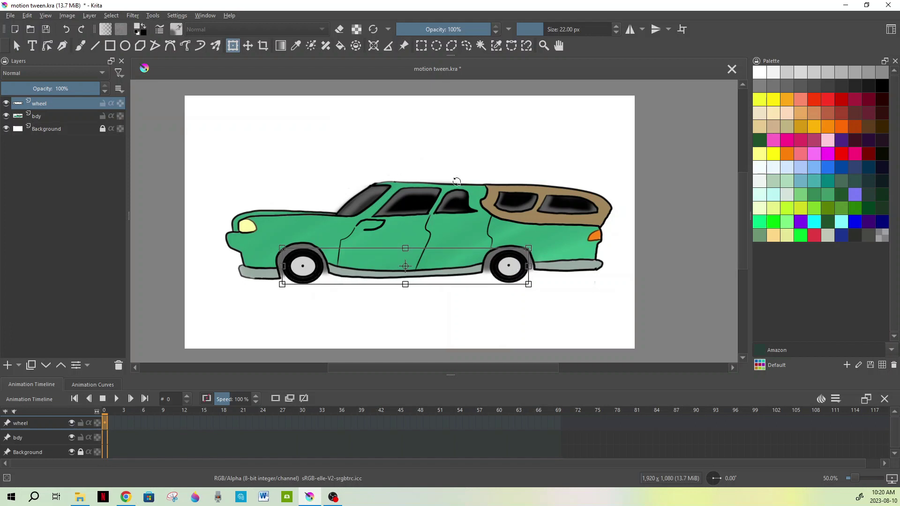
{"action": "key", "text": "Down"}
{"action": "key", "text": "Down"}
{"action": "key", "text": "Down"}
{"action": "key", "text": "Down"}
{"action": "key", "text": "Down"}
{"action": "key", "text": "Down"}
{"action": "key", "text": "Up"}
{"action": "key", "text": "Up"}
{"action": "key", "text": "Up"}
{"action": "key", "text": "Up"}
{"action": "key", "text": "Down"}
{"action": "key", "text": "Down"}
{"action": "key", "text": "Down"}
{"action": "key", "text": "Down"}
{"action": "key", "text": "Down"}
{"action": "key", "text": "Down"}
{"action": "key", "text": "Up"}
{"action": "key", "text": "Up"}
{"action": "key", "text": "Up"}
{"action": "key", "text": "Down"}
{"action": "key", "text": "Down"}
{"action": "key", "text": "Down"}
{"action": "key", "text": "Down"}
{"action": "key", "text": "Up"}
{"action": "key", "text": "Up"}
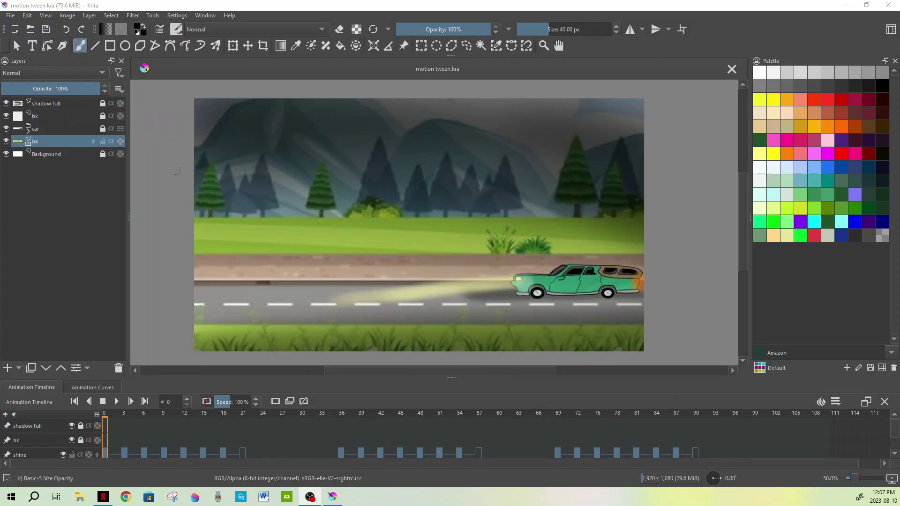
- Toggle the visibility of the lower bk layer and the shadow full layer to inspect what each one contributes
{"action": "left_click", "coordinate": [8, 141]}
{"action": "left_click", "coordinate": [8, 140]}
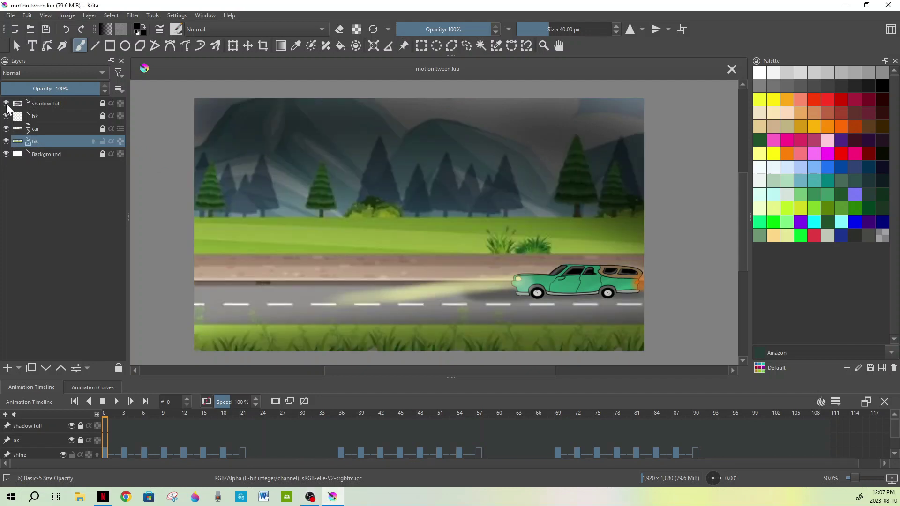
{"action": "left_click", "coordinate": [6, 104]}
{"action": "left_click", "coordinate": [6, 103]}
- Expand the car group, check the bdy layer's visibility, and turn off onion skins for the wheel layer
{"action": "left_click", "coordinate": [29, 132]}
{"action": "left_click", "coordinate": [28, 131]}
{"action": "left_click", "coordinate": [29, 132]}
{"action": "left_click", "coordinate": [29, 131]}
{"action": "left_click", "coordinate": [29, 130]}
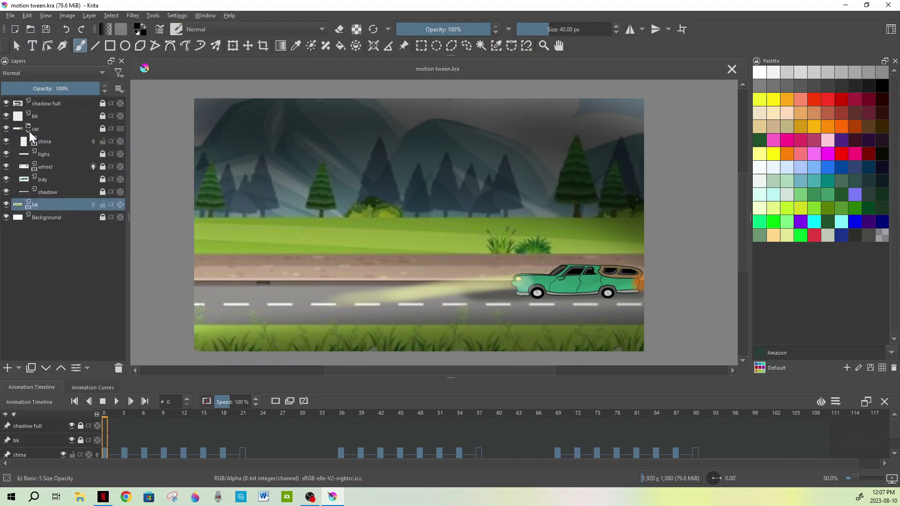
{"action": "left_click", "coordinate": [6, 180]}
{"action": "key", "text": "ctrl+z"}
{"action": "left_click", "coordinate": [93, 166]}
- Toggle the visibility of the lighs and shine layers to examine their effect on the front of the car
{"action": "left_click", "coordinate": [7, 155]}
{"action": "left_click", "coordinate": [7, 154]}
{"action": "left_click", "coordinate": [7, 142]}
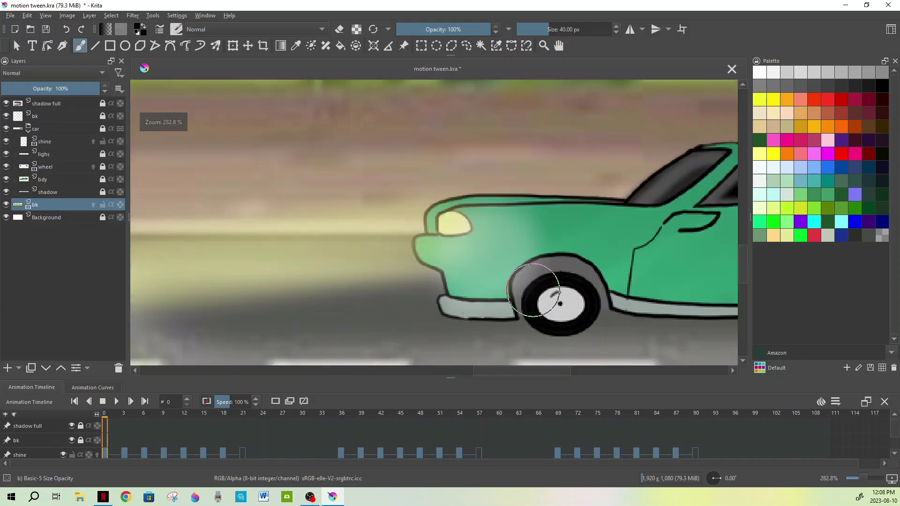
{"action": "scroll", "coordinate": [532, 291], "scroll_direction": "up", "scroll_amount": 5}
{"action": "left_click", "coordinate": [7, 141]}
{"action": "left_click", "coordinate": [6, 142]}
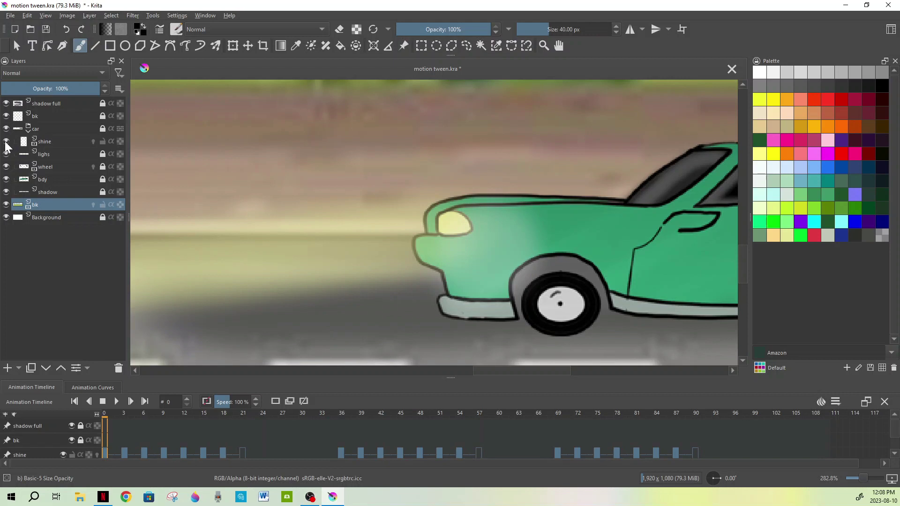
{"action": "scroll", "coordinate": [483, 221], "scroll_direction": "down", "scroll_amount": 3}
{"action": "scroll", "coordinate": [484, 221], "scroll_direction": "down", "scroll_amount": 1}
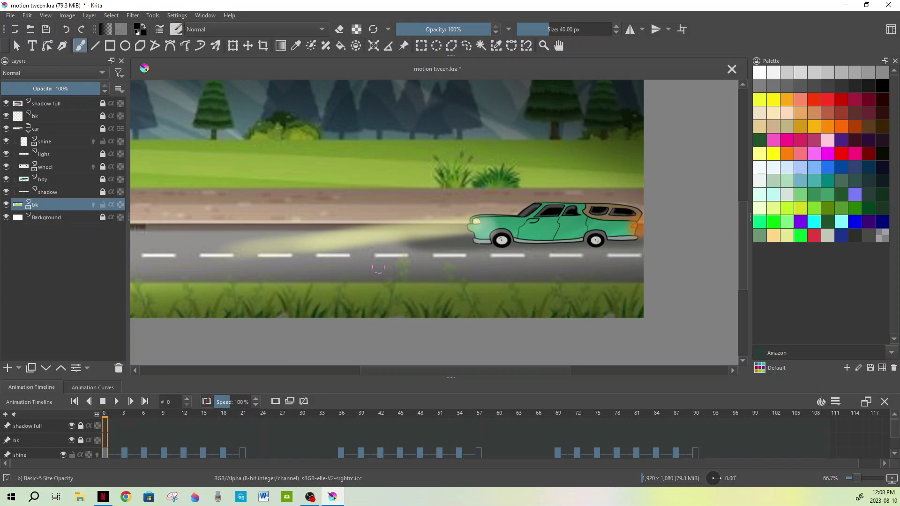
{"action": "scroll", "coordinate": [379, 268], "scroll_direction": "down", "scroll_amount": 1}
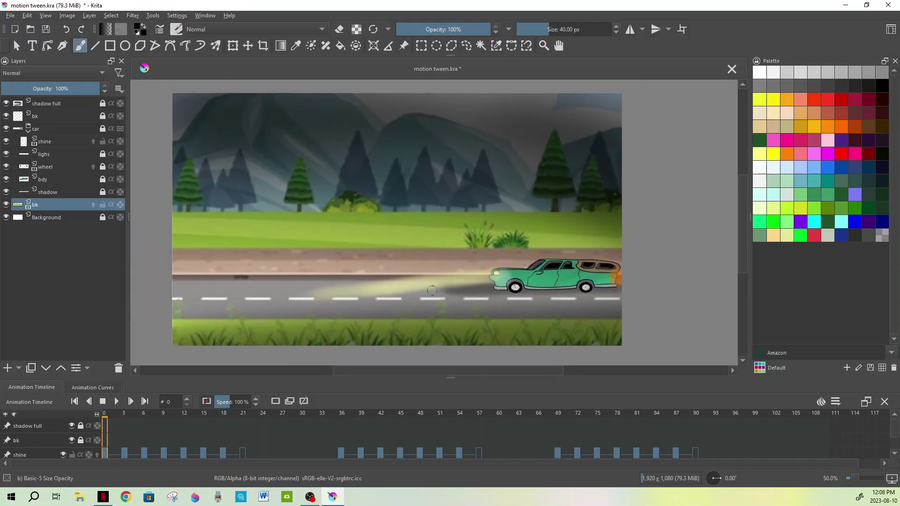
- Play the animation, examine the car's shine and wheel motion up close, and stop playback
{"action": "left_click", "coordinate": [116, 402]}
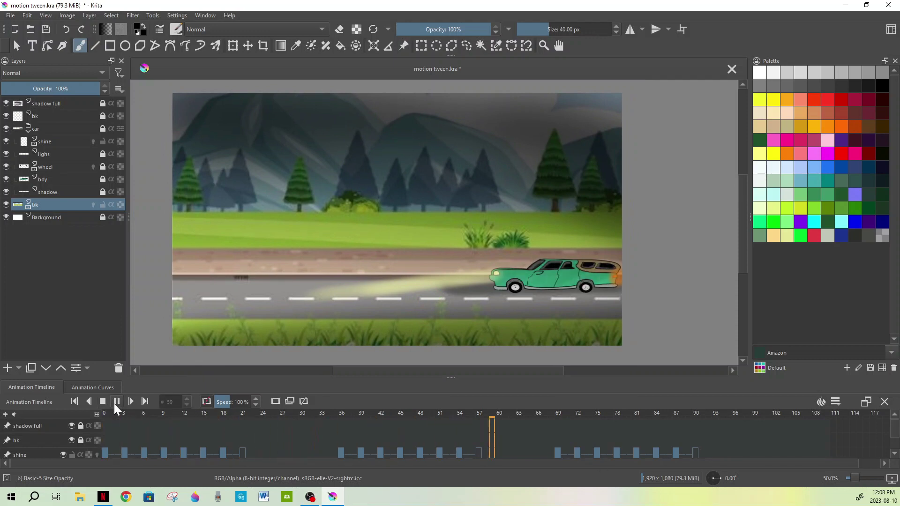
{"action": "scroll", "coordinate": [554, 277], "scroll_direction": "up", "scroll_amount": 2}
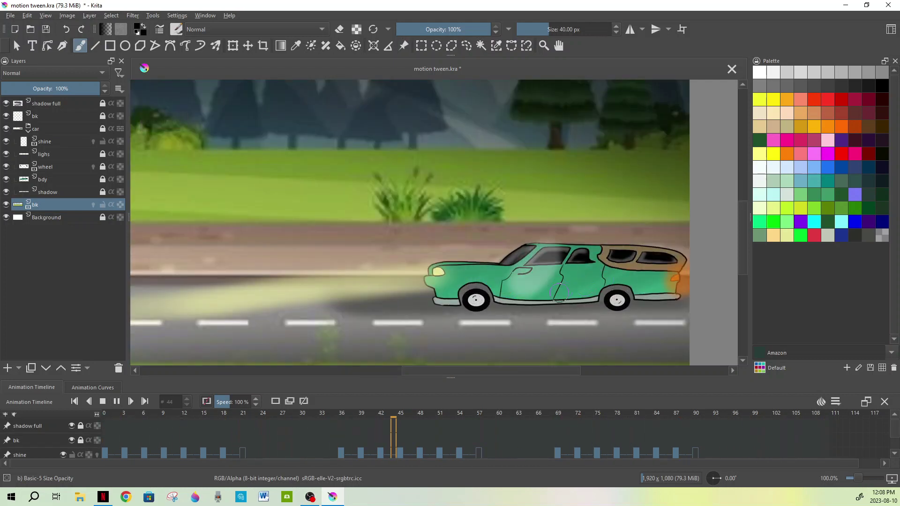
{"action": "scroll", "coordinate": [515, 280], "scroll_direction": "down", "scroll_amount": 2}
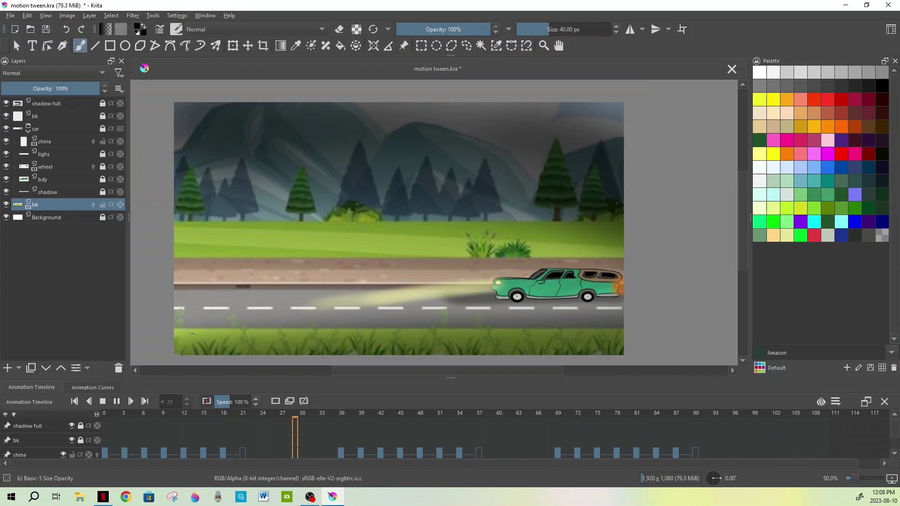
{"action": "left_click", "coordinate": [104, 402]}
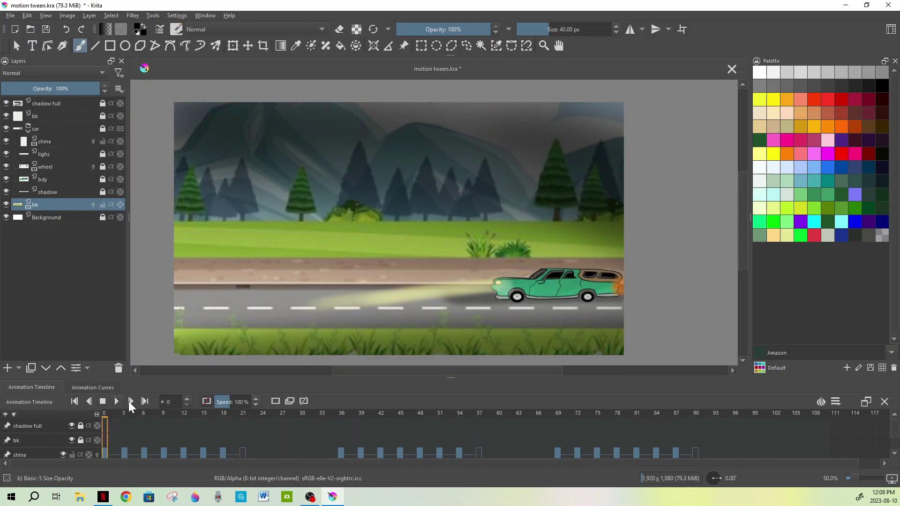
- Collapse the car group and add a transform mask to the bk layer just above Background
{"action": "scroll", "coordinate": [318, 223], "scroll_direction": "down", "scroll_amount": 1}
{"action": "mouse_move", "coordinate": [317, 226]}
{"action": "left_mouse_down"}
{"action": "mouse_move", "coordinate": [415, 229]}
{"action": "mouse_move", "coordinate": [367, 238]}
{"action": "left_mouse_up"}
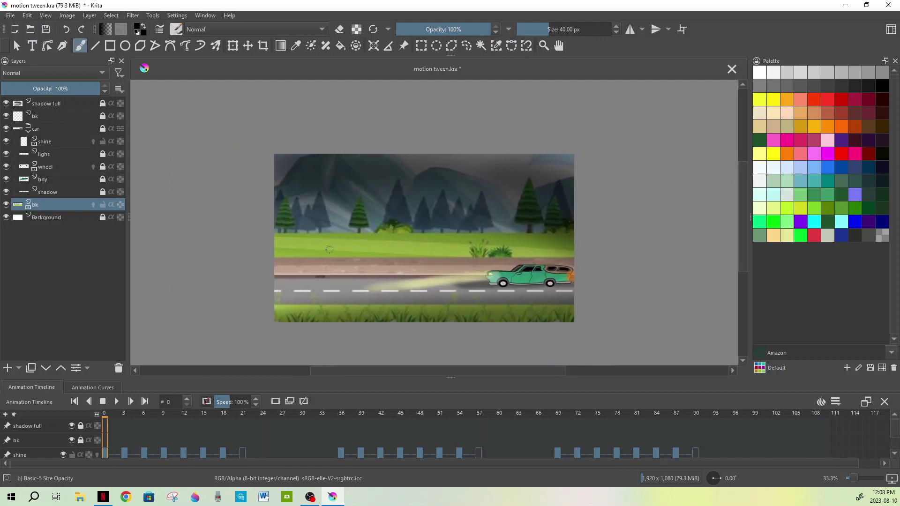
{"action": "left_click", "coordinate": [44, 206]}
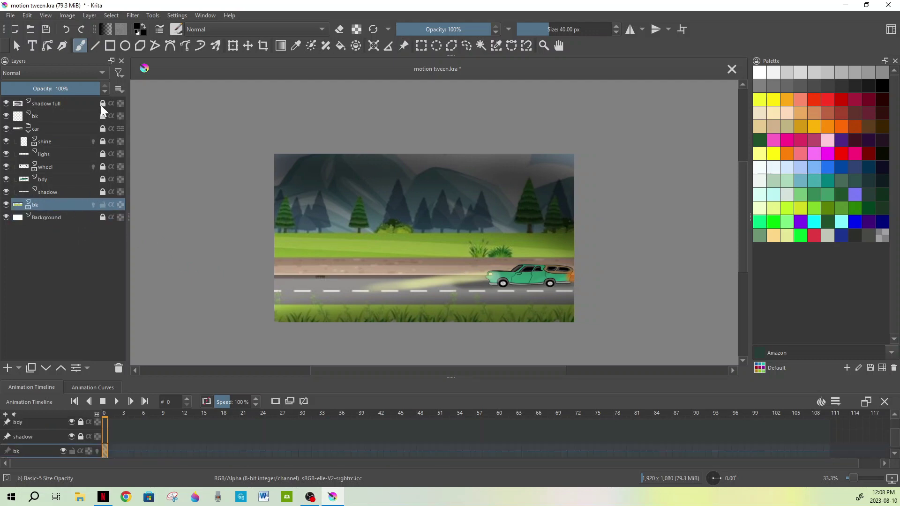
{"action": "left_click", "coordinate": [28, 131]}
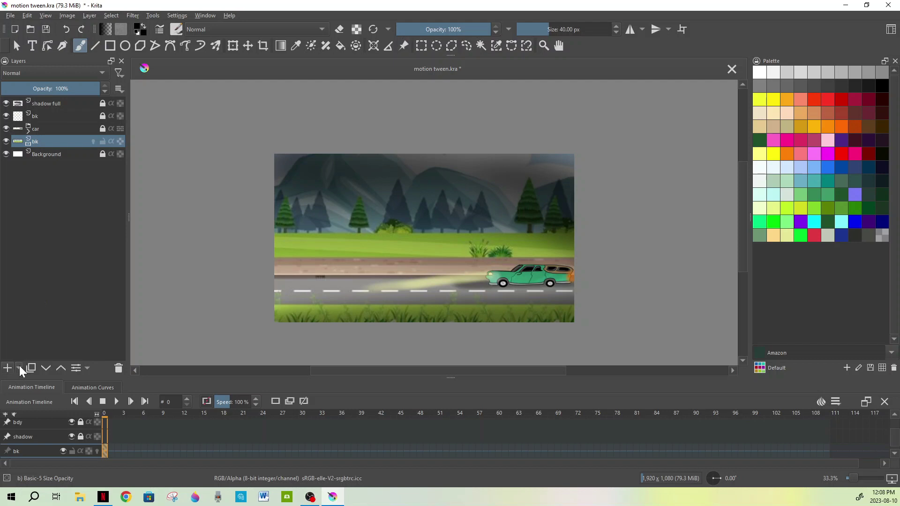
{"action": "right_click", "coordinate": [52, 141]}
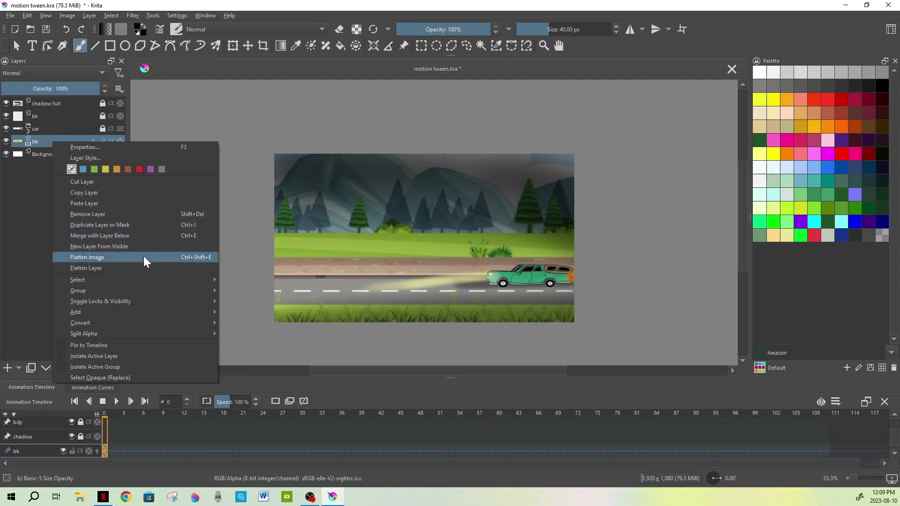
{"action": "mouse_move", "coordinate": [131, 317]}
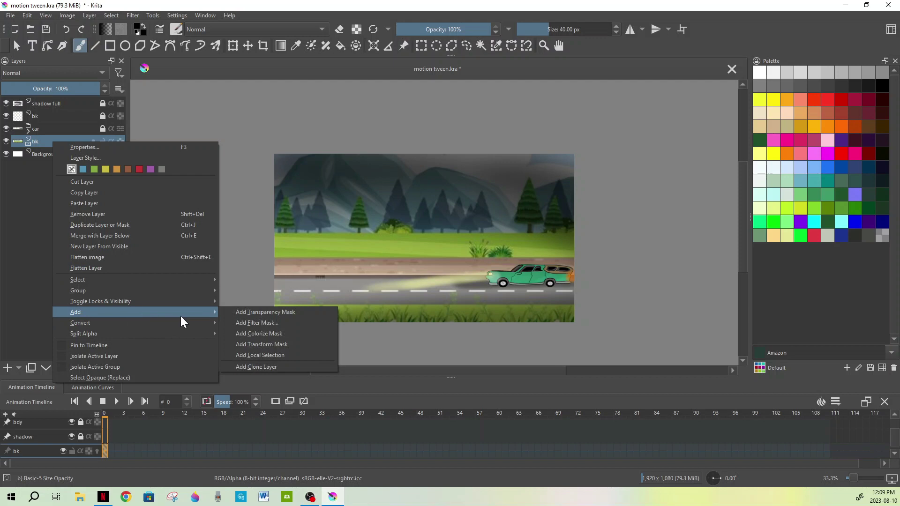
{"action": "left_click", "coordinate": [274, 347]}
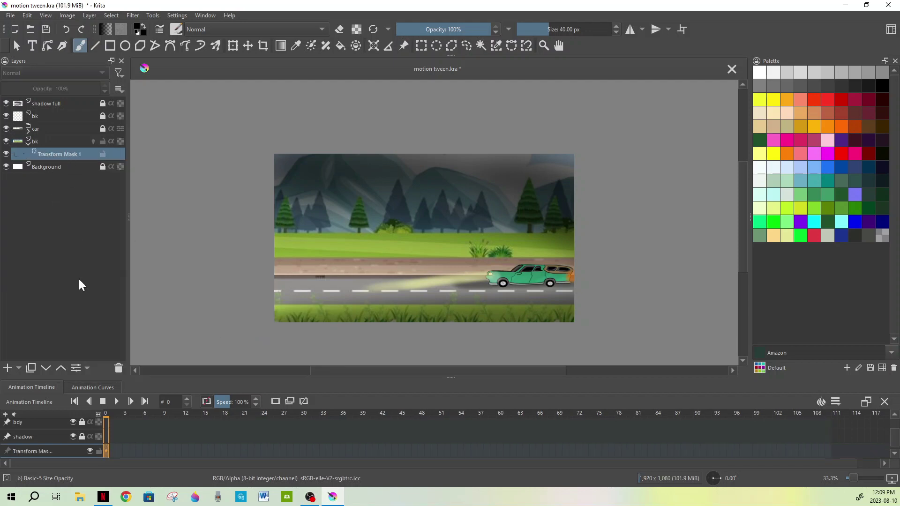
- Enlarge the animation timeline to show every layer's track, check the shadow and bdy tracks, and collapse the car group
{"action": "left_click_drag", "start_coordinate": [445, 379], "coordinate": [469, 232]}
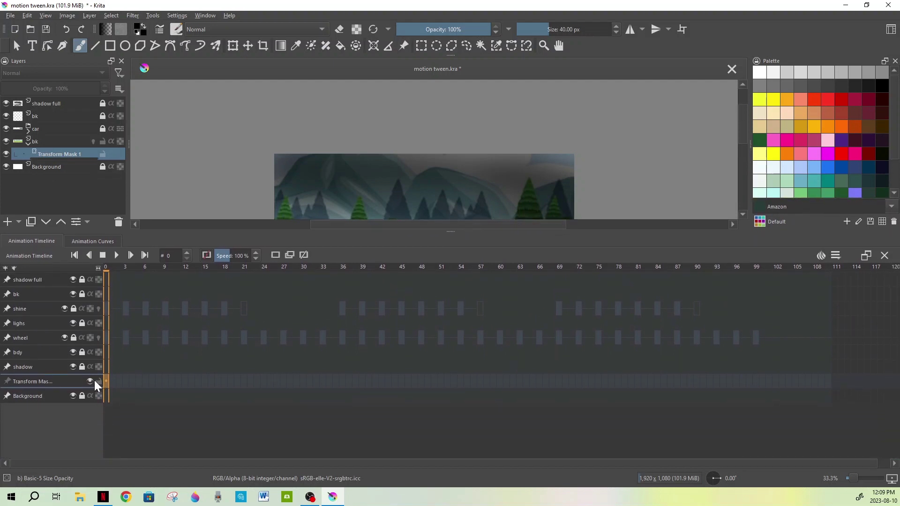
{"action": "left_click", "coordinate": [22, 367]}
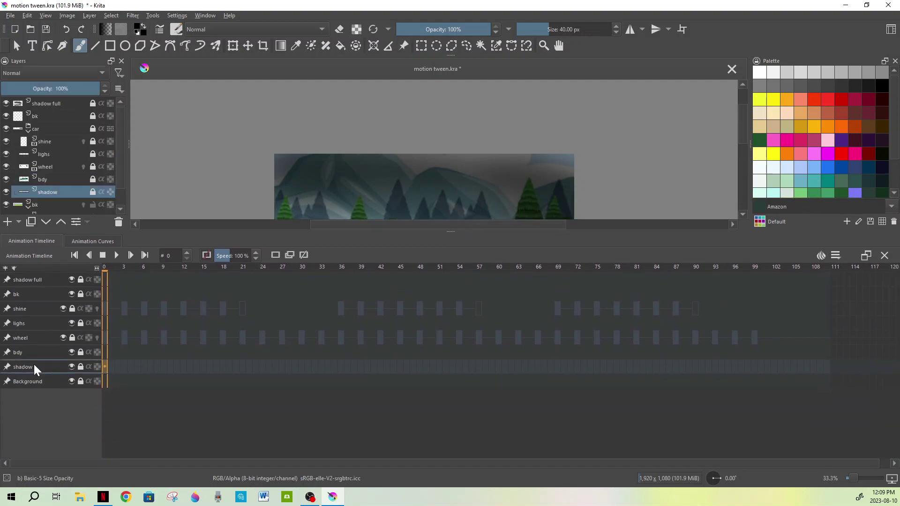
{"action": "left_click", "coordinate": [52, 183]}
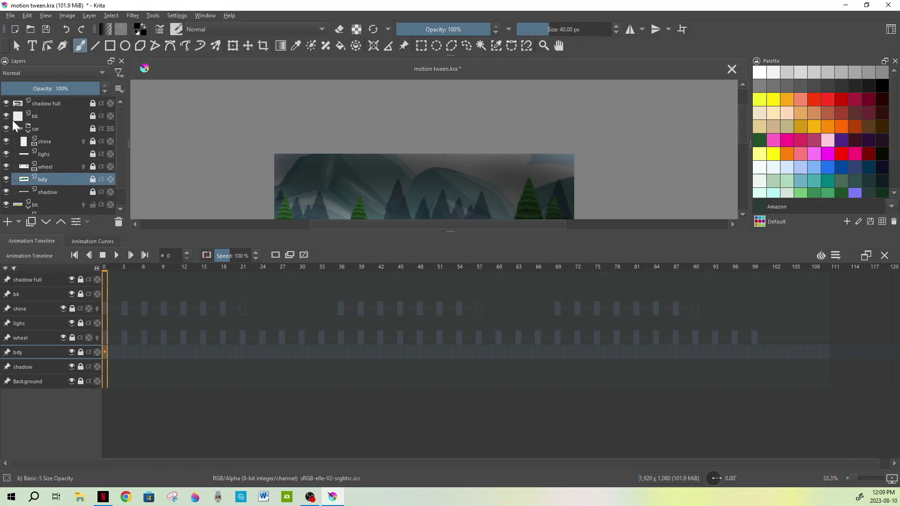
{"action": "left_click", "coordinate": [28, 133]}
- Compare the timeline tracks of the bk scenery layer and its transform mask, leaving the mask selected
{"action": "left_click", "coordinate": [41, 143]}
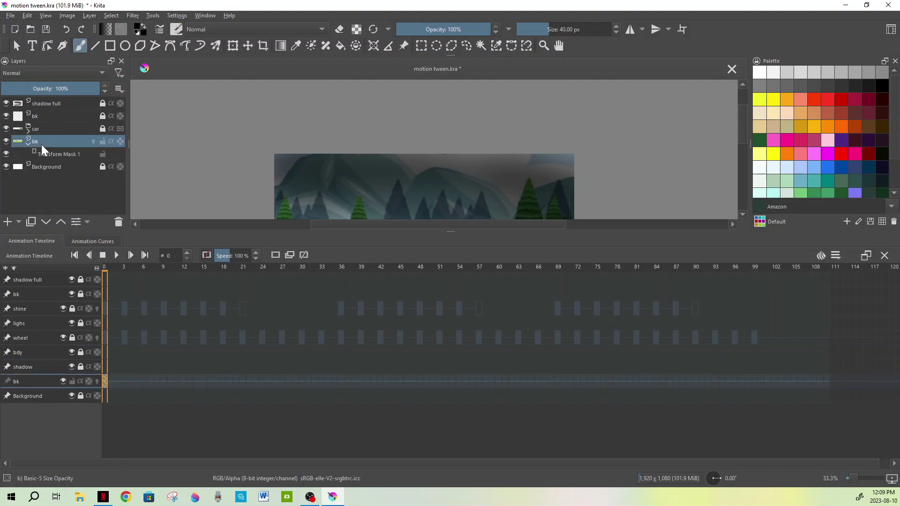
{"action": "mouse_move", "coordinate": [57, 144]}
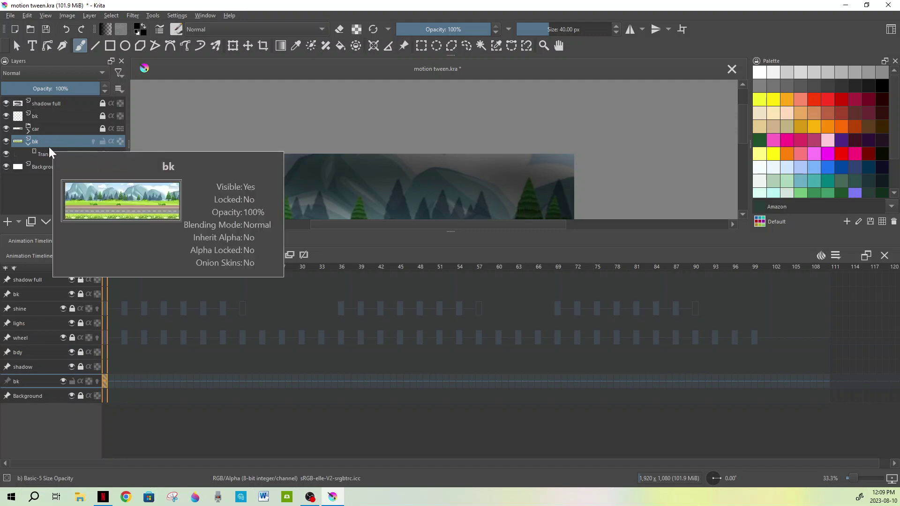
{"action": "left_click", "coordinate": [56, 153]}
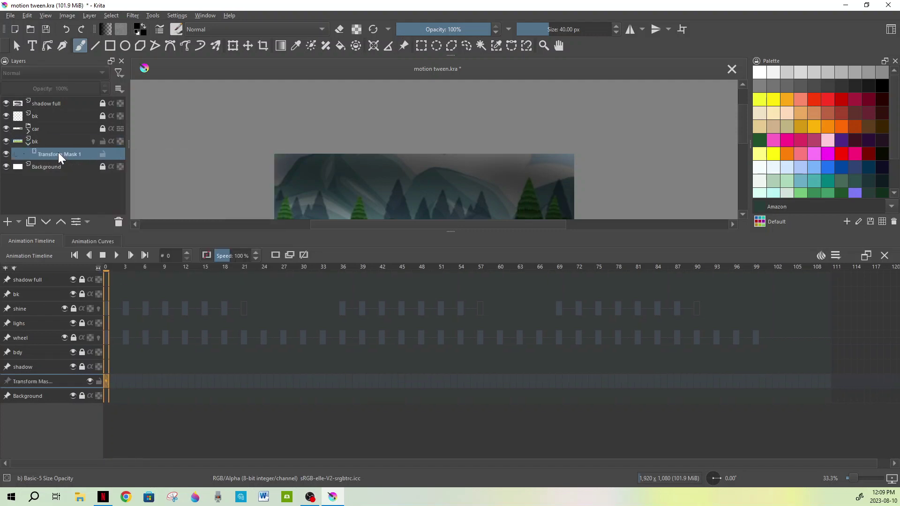
{"action": "left_click", "coordinate": [61, 145]}
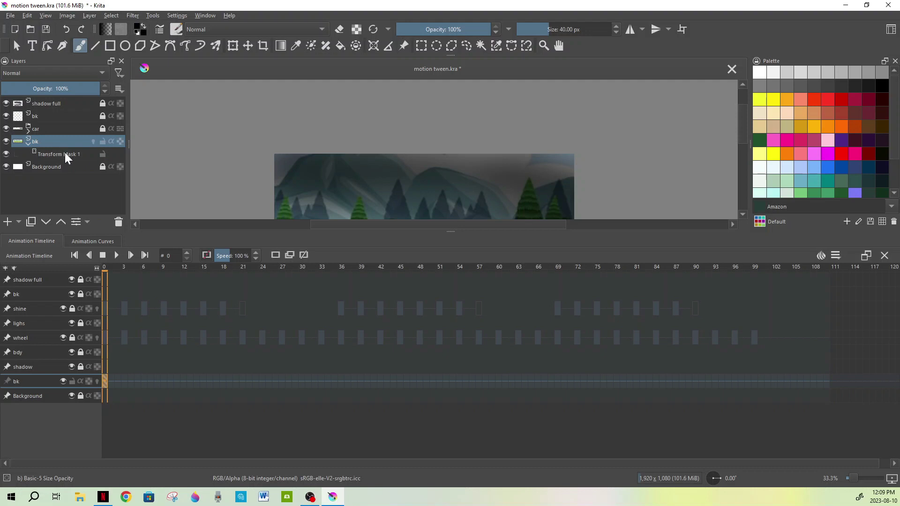
{"action": "left_click", "coordinate": [65, 154]}
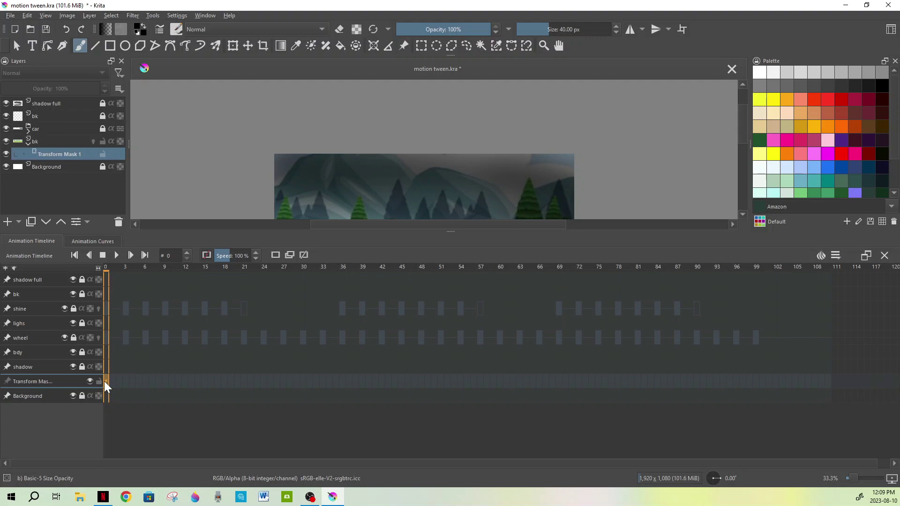
- Compare the transform mask's animation timeline with its empty animation curves graph
{"action": "key", "text": "minus"}
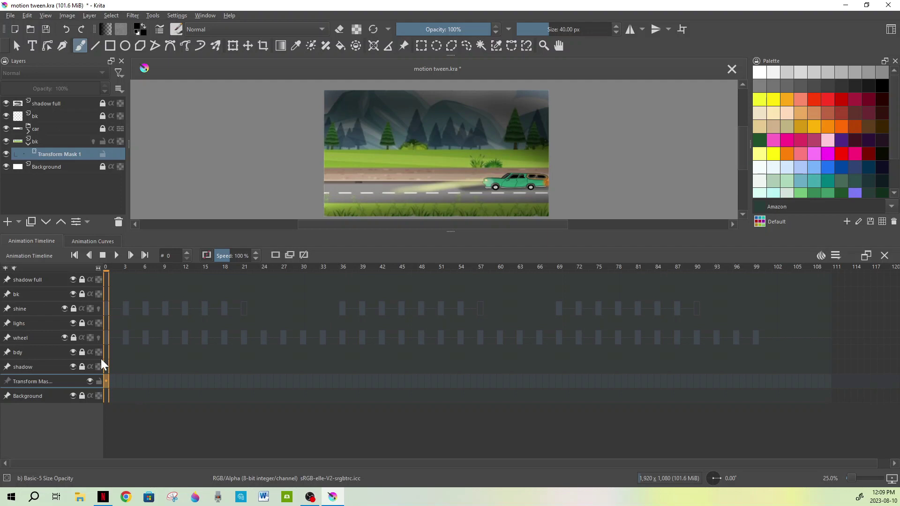
{"action": "left_click", "coordinate": [102, 241]}
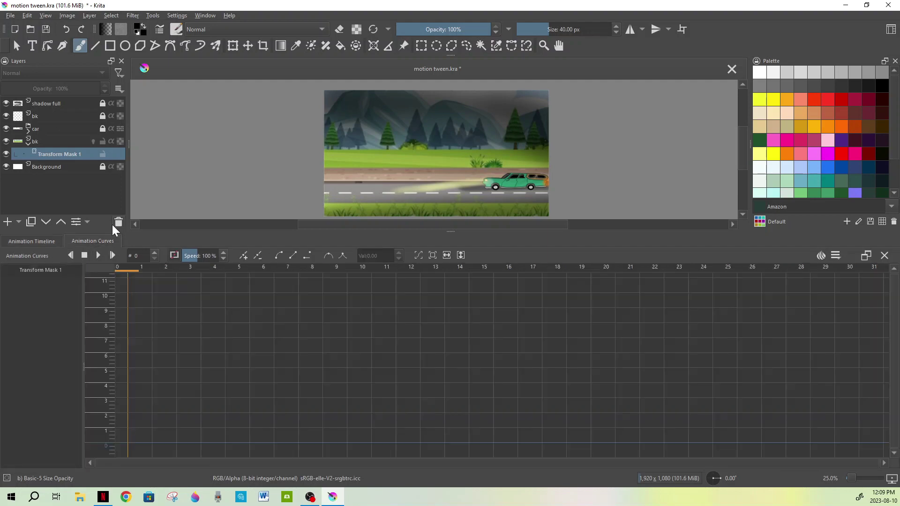
{"action": "left_click", "coordinate": [41, 242]}
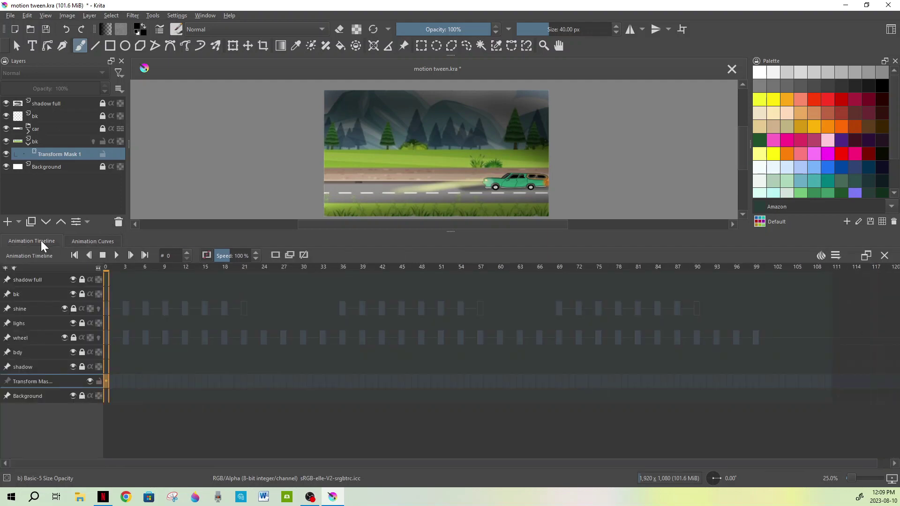
{"action": "left_click", "coordinate": [93, 241]}
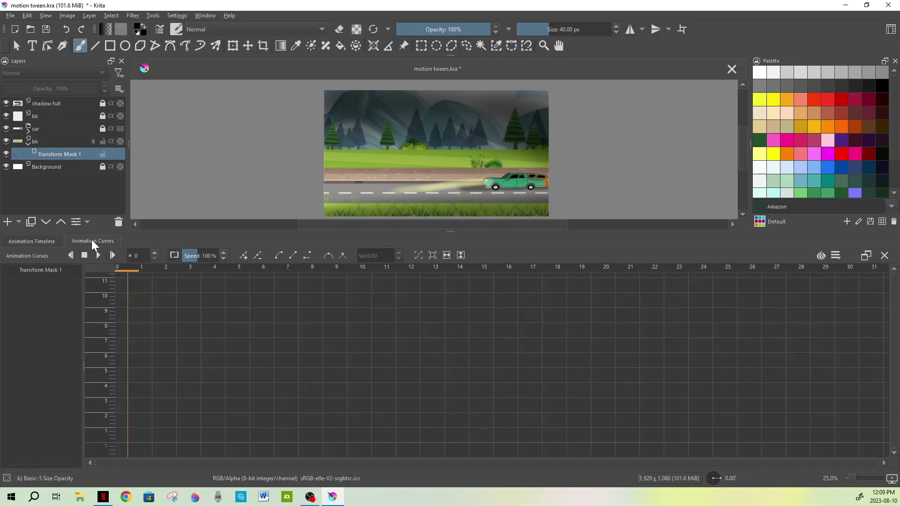
{"action": "left_click", "coordinate": [181, 16]}
{"action": "left_click", "coordinate": [200, 81]}
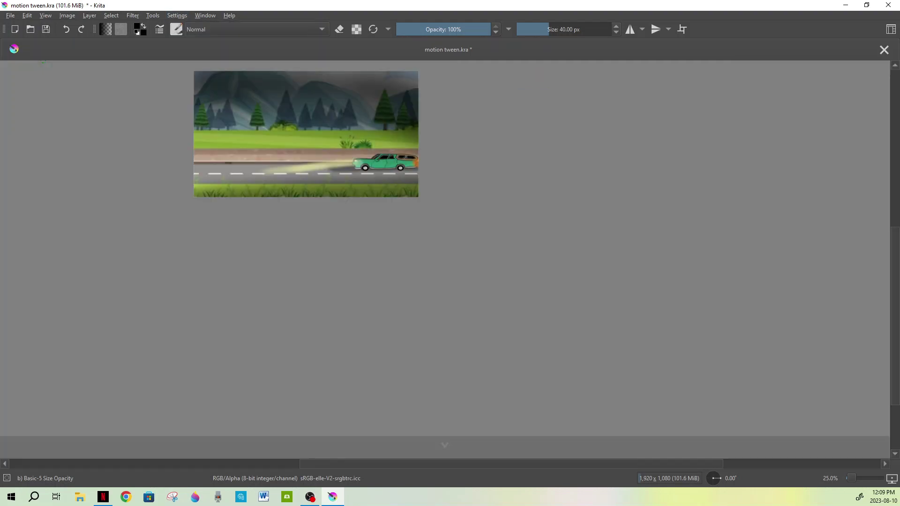
{"action": "left_click", "coordinate": [175, 16]}
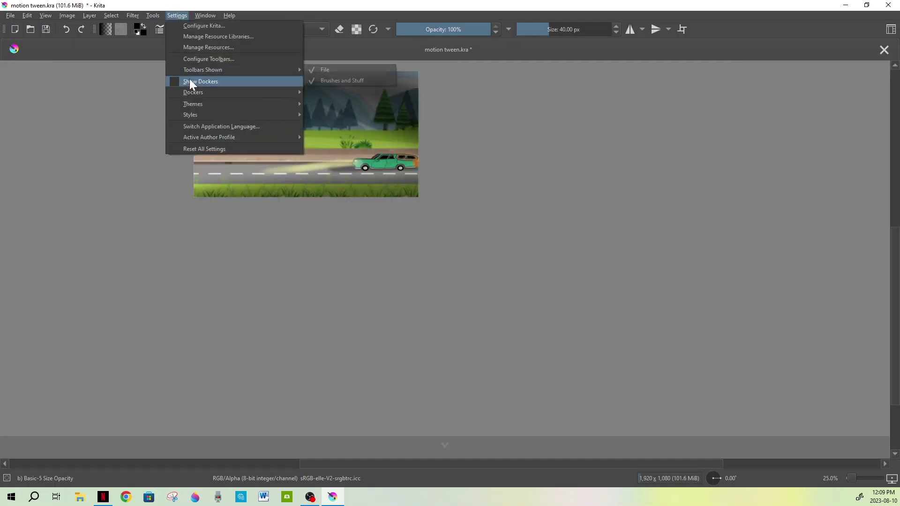
{"action": "left_click", "coordinate": [189, 81]}
- Hide the Animation Curves docker and show it again
{"action": "left_click", "coordinate": [178, 16]}
{"action": "mouse_move", "coordinate": [198, 91]}
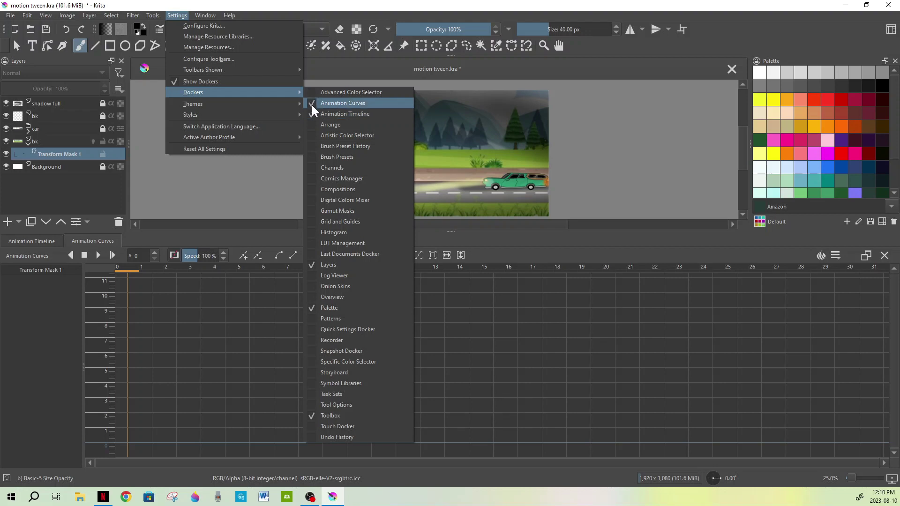
{"action": "left_click", "coordinate": [312, 105]}
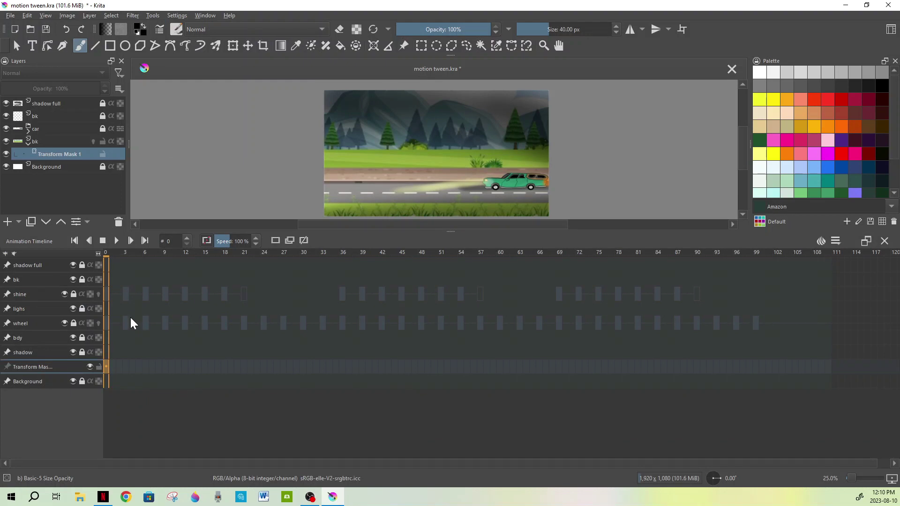
{"action": "left_click", "coordinate": [182, 15]}
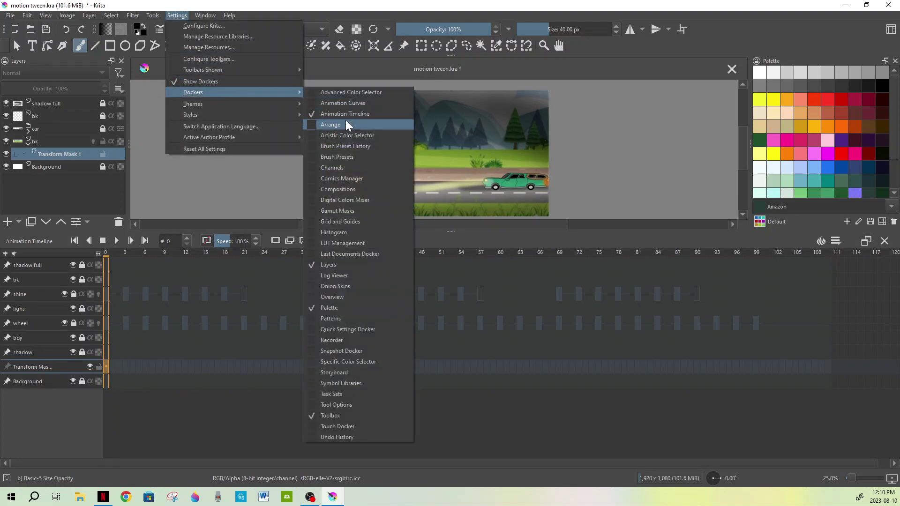
{"action": "left_click", "coordinate": [349, 105]}
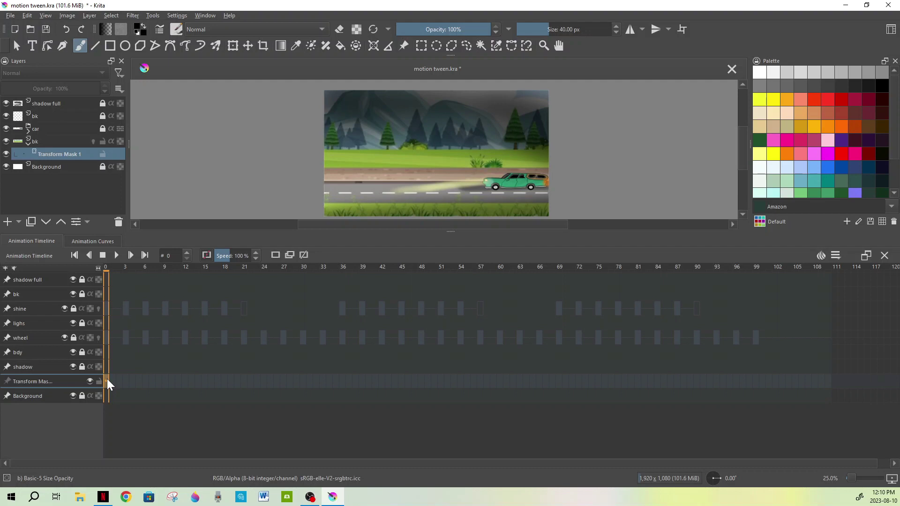
- Add a keyframe to the transform mask's animation curves at frame 0
{"action": "left_click", "coordinate": [102, 243]}
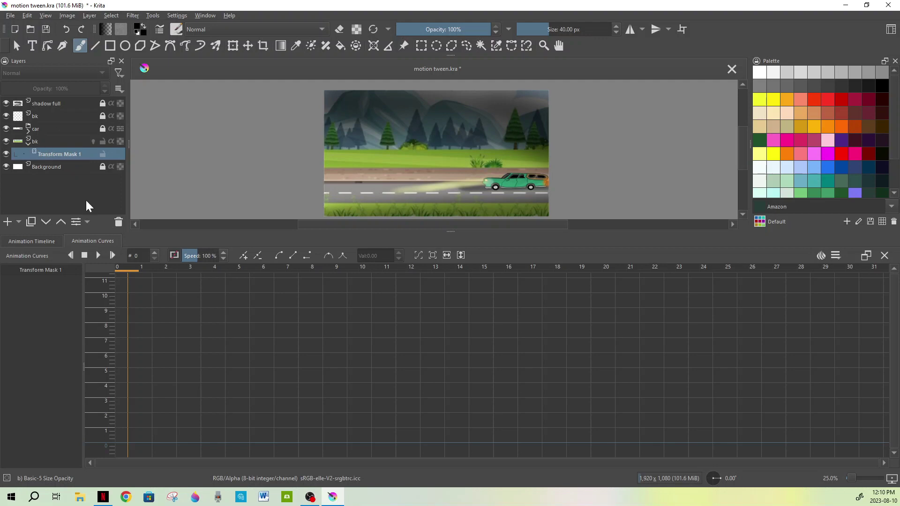
{"action": "left_click", "coordinate": [244, 256]}
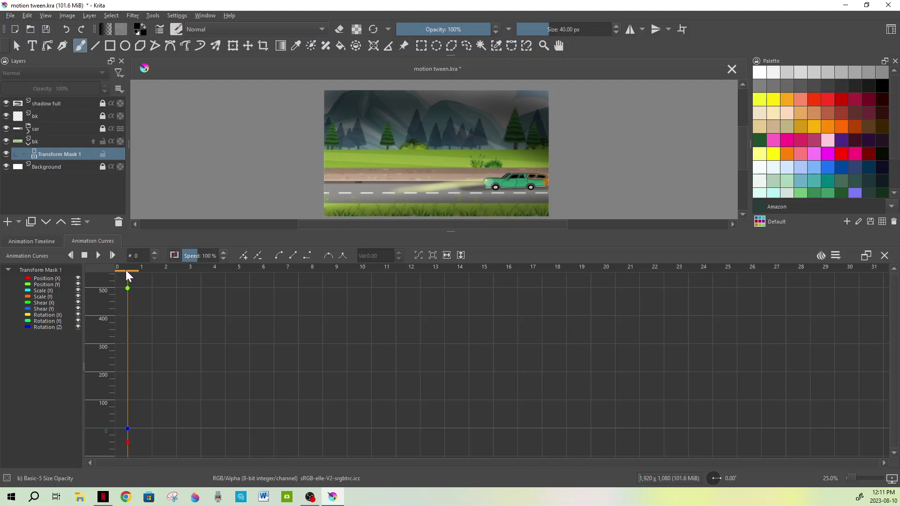
- Set the animation's clip end to frame 100
{"action": "left_click", "coordinate": [53, 242]}
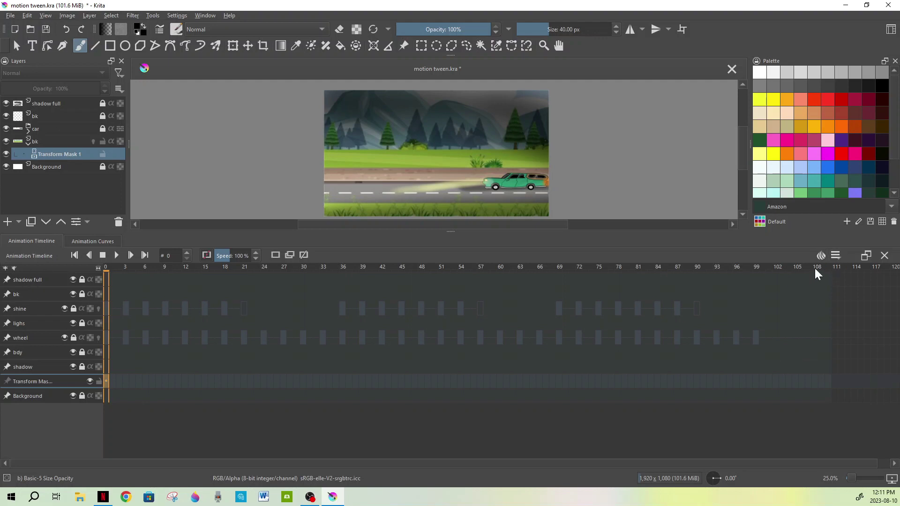
{"action": "left_click", "coordinate": [840, 256]}
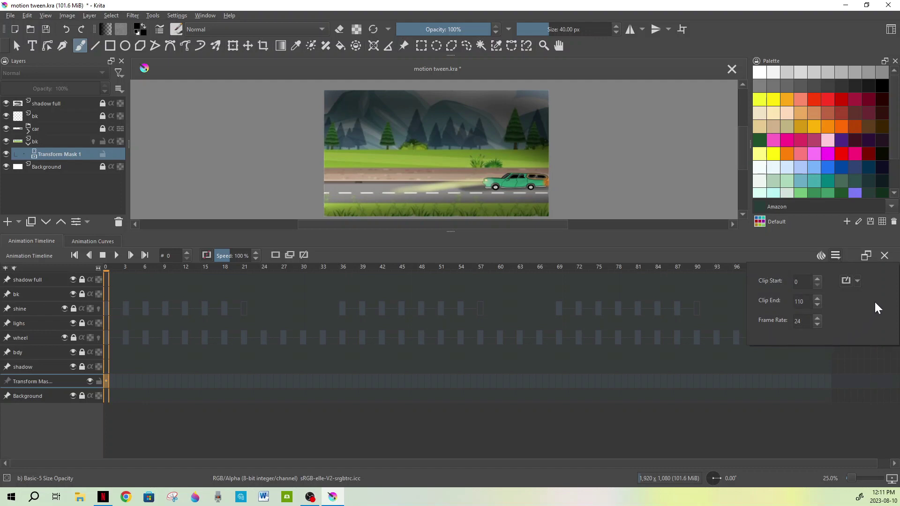
{"action": "left_click", "coordinate": [810, 303]}
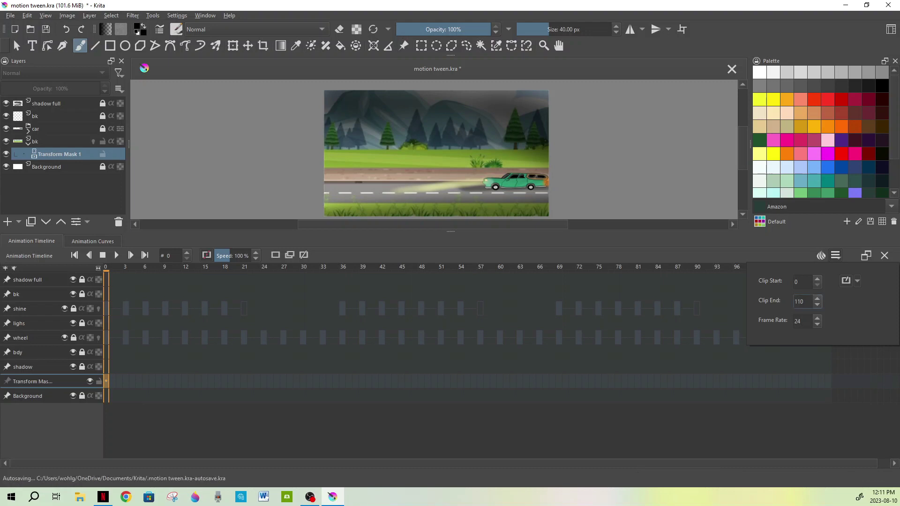
{"action": "key", "text": "BackSpace"}
{"action": "key", "text": "BackSpace"}
{"action": "type", "text": "00"}
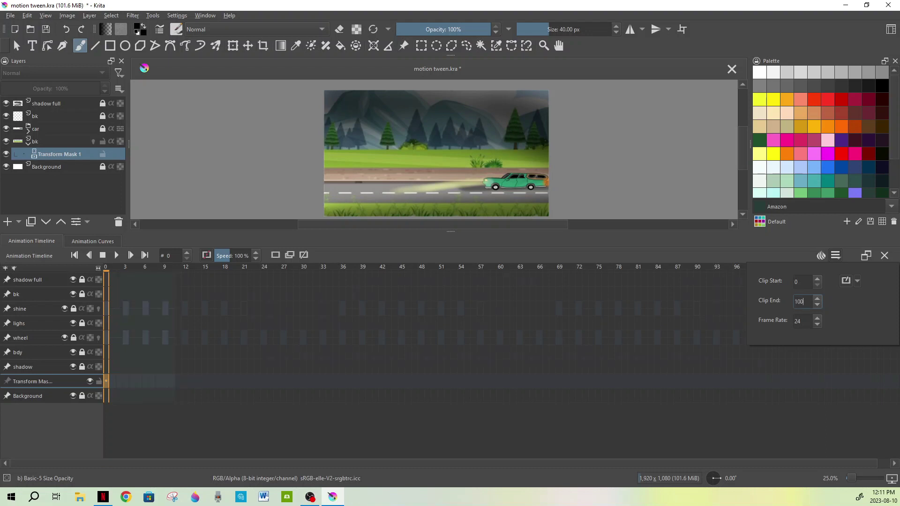
{"action": "key", "text": "Return"}
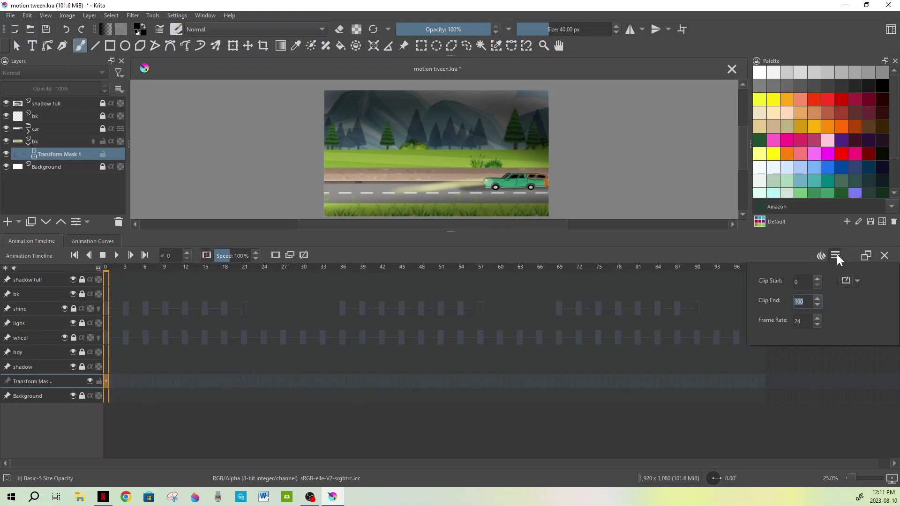
{"action": "left_click", "coordinate": [746, 345]}
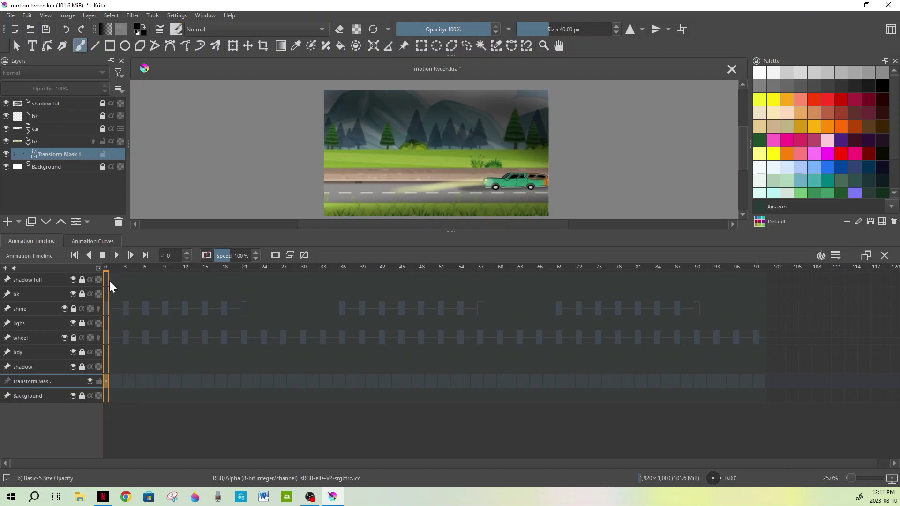
- Add a keyframe to the transform mask's animation curves at frame 100
{"action": "left_click", "coordinate": [96, 241]}
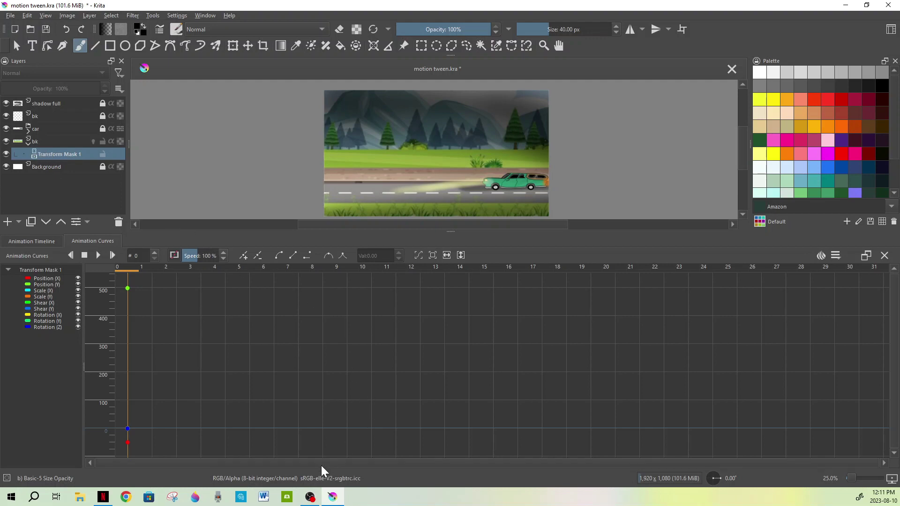
{"action": "scroll", "coordinate": [323, 463], "scroll_direction": "down", "scroll_amount": 5}
{"action": "scroll", "coordinate": [322, 464], "scroll_direction": "down", "scroll_amount": 8}
{"action": "scroll", "coordinate": [322, 463], "scroll_direction": "down", "scroll_amount": 8}
{"action": "scroll", "coordinate": [322, 463], "scroll_direction": "down", "scroll_amount": 5}
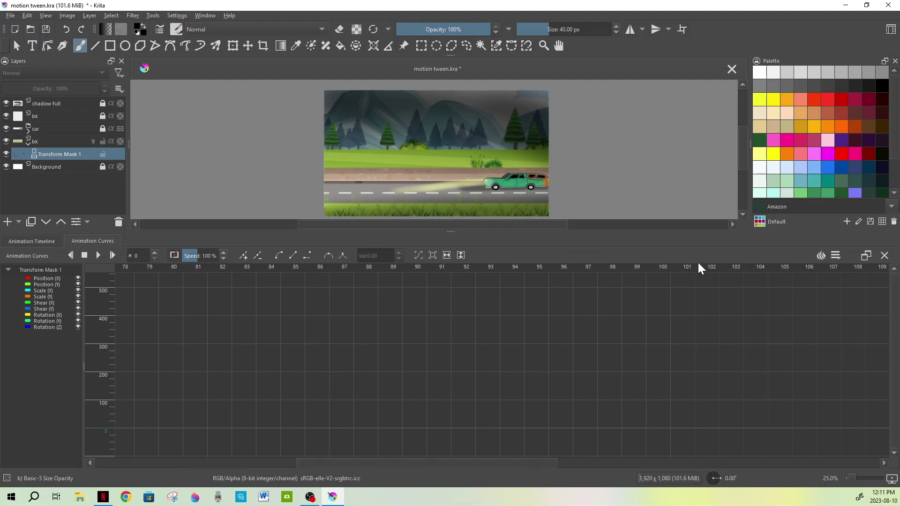
{"action": "left_click", "coordinate": [665, 268]}
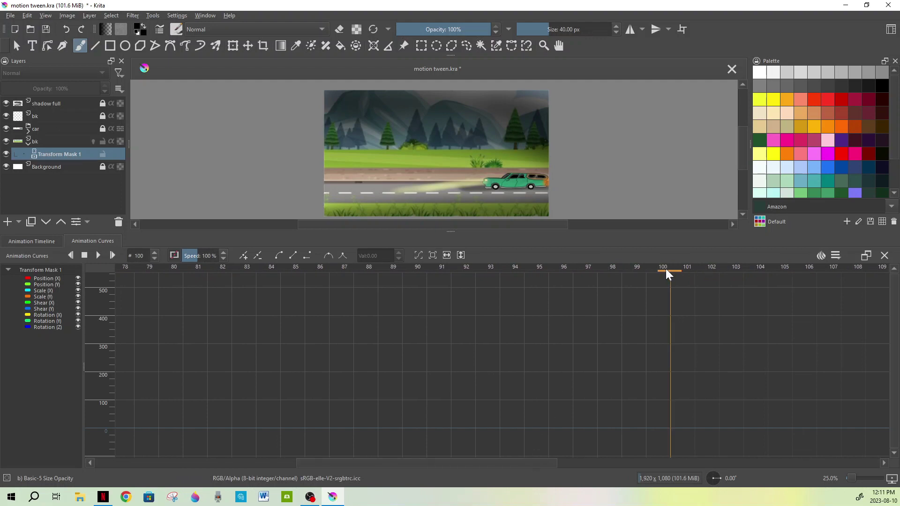
{"action": "left_click", "coordinate": [243, 256]}
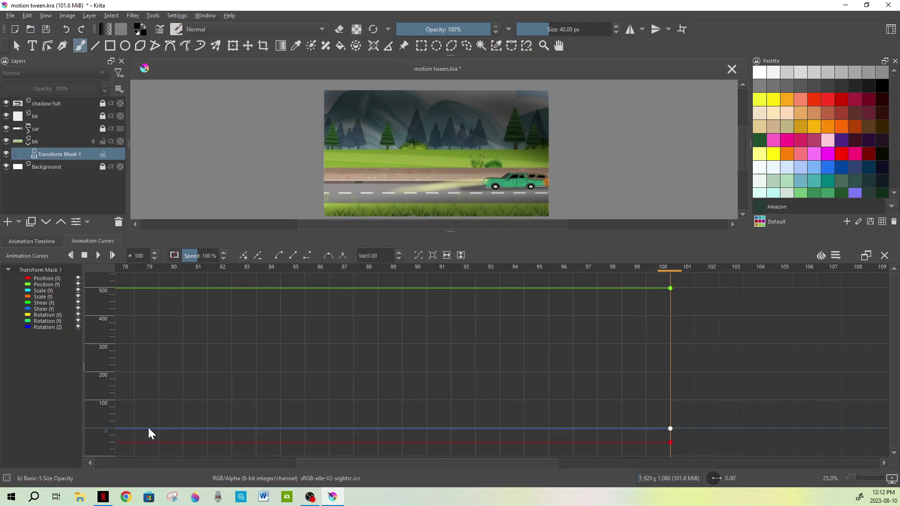
{"action": "scroll", "coordinate": [327, 385], "scroll_direction": "down", "scroll_amount": 1}
{"action": "scroll", "coordinate": [328, 385], "scroll_direction": "up", "scroll_amount": 2}
{"action": "scroll", "coordinate": [329, 385], "scroll_direction": "down", "scroll_amount": 1}
{"action": "scroll", "coordinate": [329, 387], "scroll_direction": "down", "scroll_amount": 1}
{"action": "scroll", "coordinate": [329, 386], "scroll_direction": "up", "scroll_amount": 2}
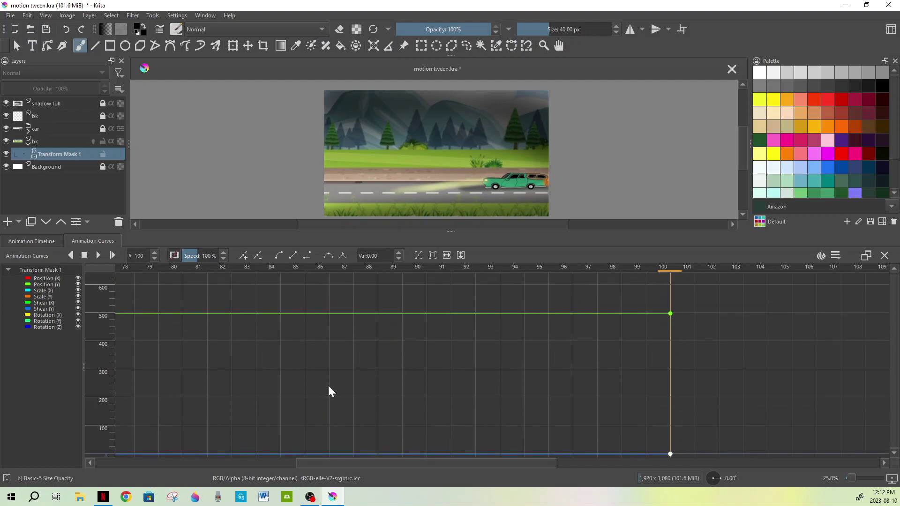
{"action": "scroll", "coordinate": [329, 387], "scroll_direction": "down", "scroll_amount": 1}
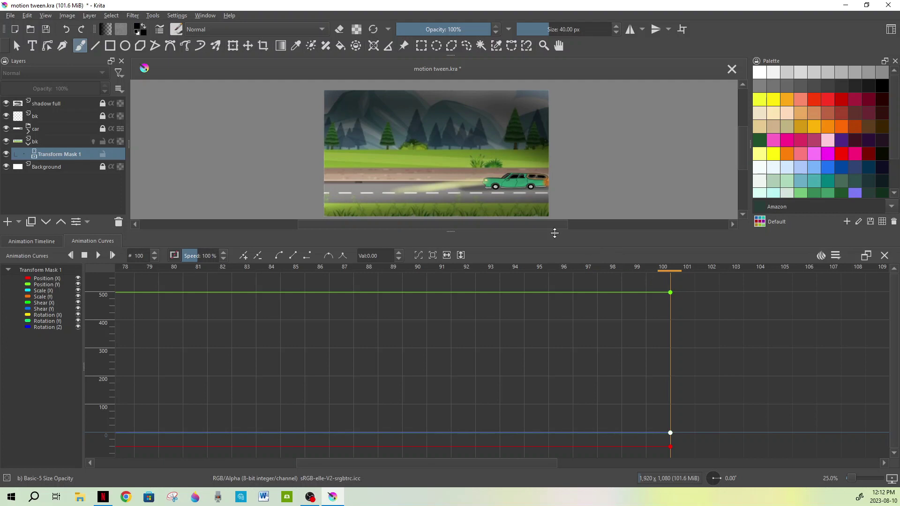
- Transform the mask at frame 100, moving the wide scenery right until its left edge lines up with the canvas's left edge
{"action": "left_click", "coordinate": [60, 142]}
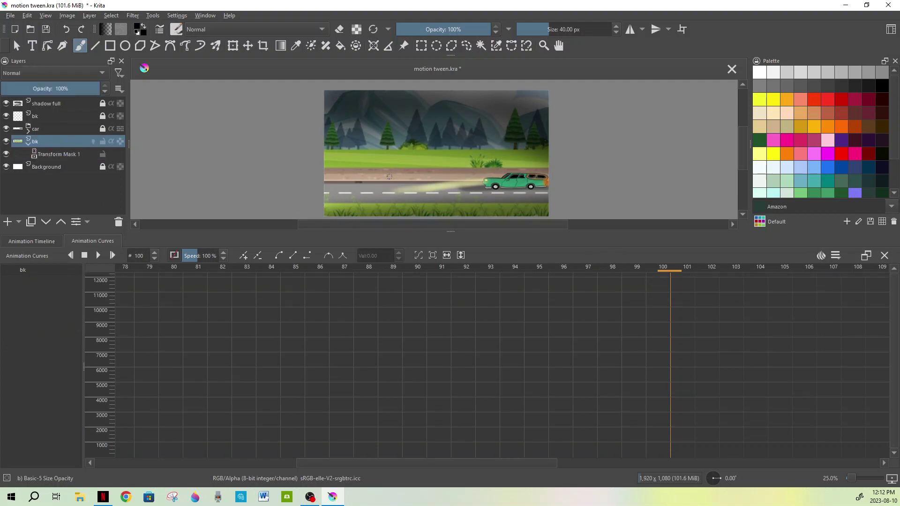
{"action": "left_click", "coordinate": [57, 156]}
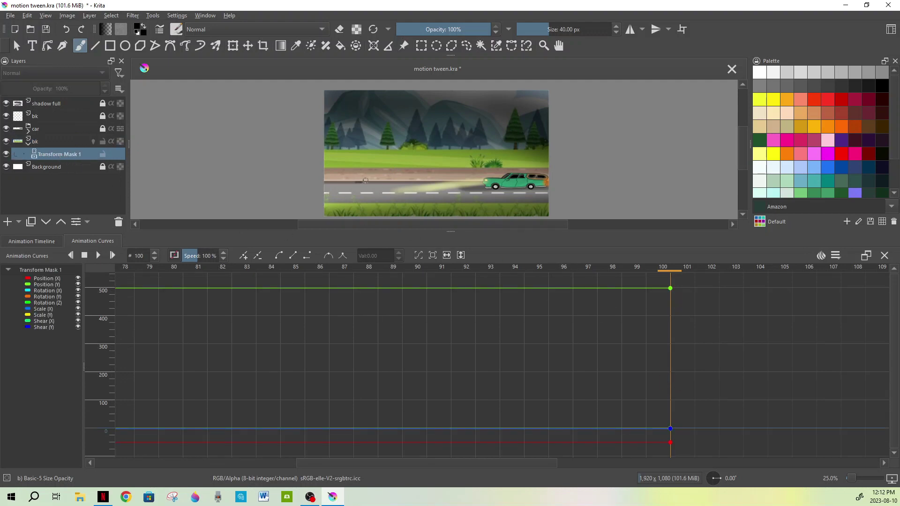
{"action": "key", "text": "ctrl+t"}
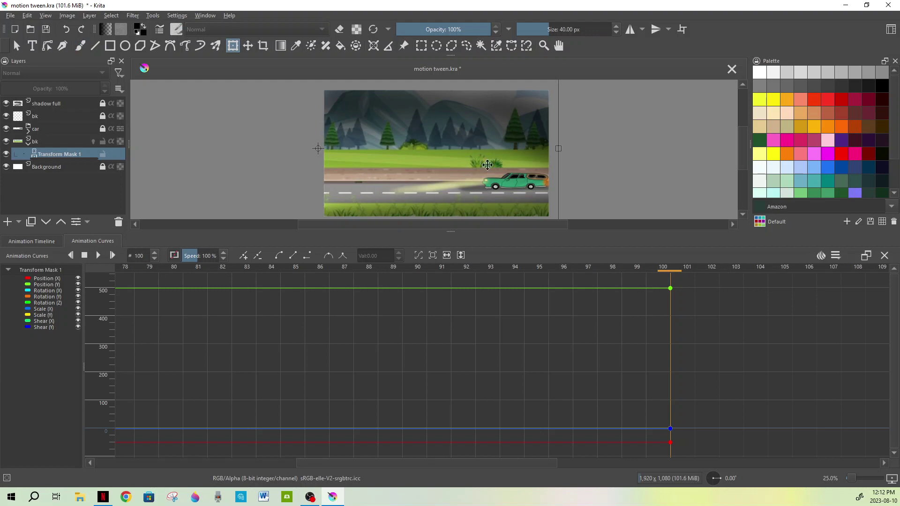
{"action": "scroll", "coordinate": [461, 166], "scroll_direction": "down", "scroll_amount": 2}
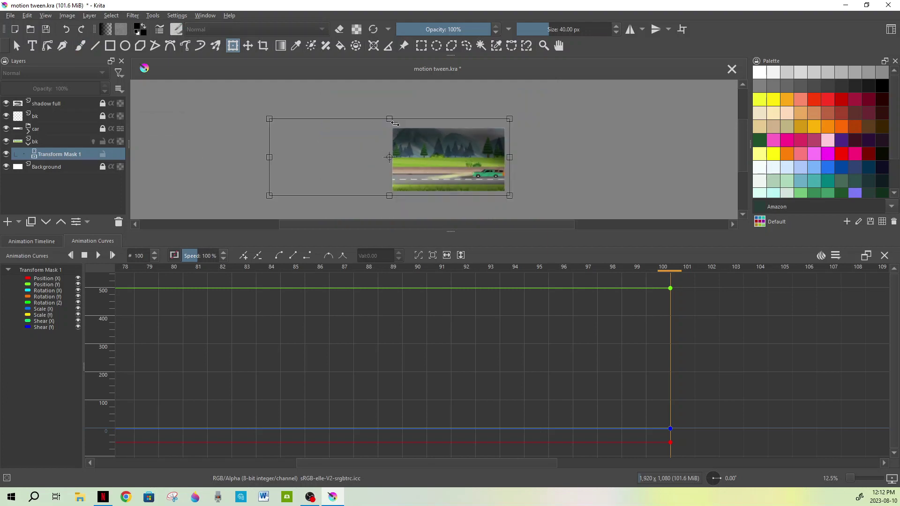
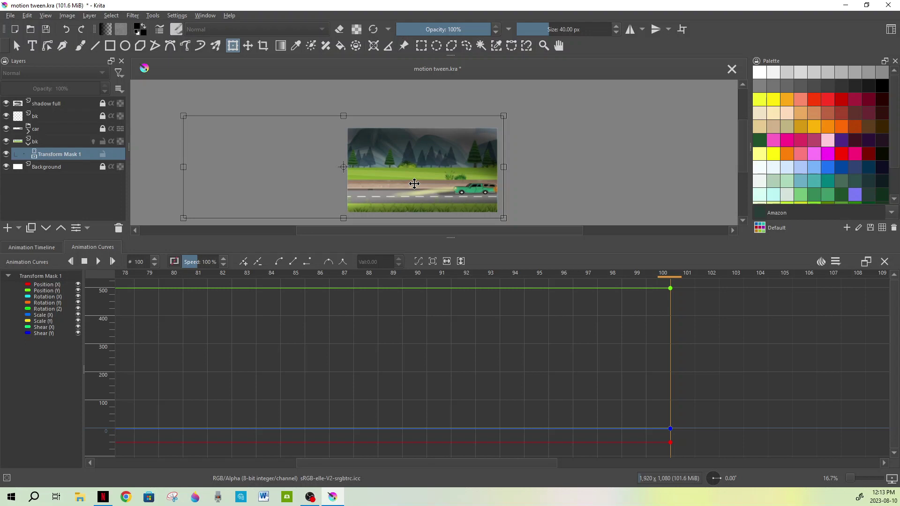
{"action": "key", "text": "ctrl+0"}
{"action": "left_click_drag", "start_coordinate": [355, 162], "coordinate": [514, 165]}
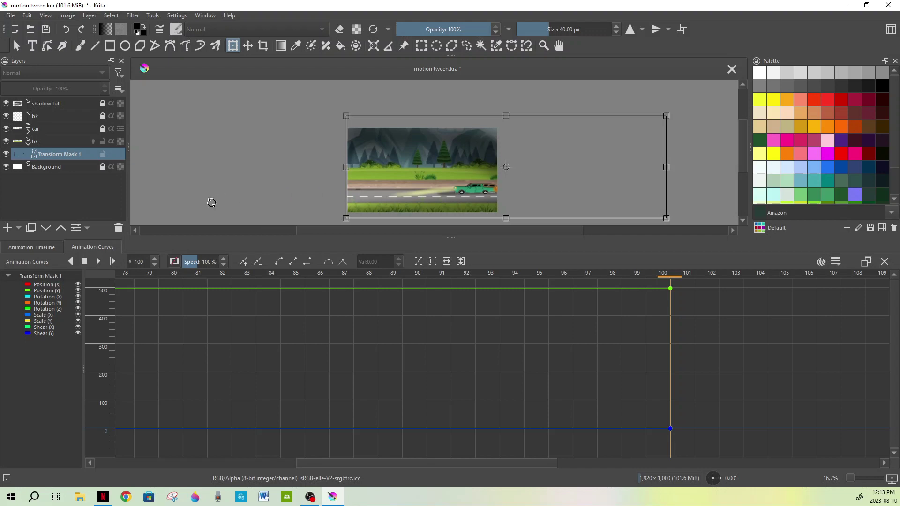
- Check the scenery's position on the timeline at frames near the transform mask's start and end keyframes
{"action": "left_click", "coordinate": [49, 248]}
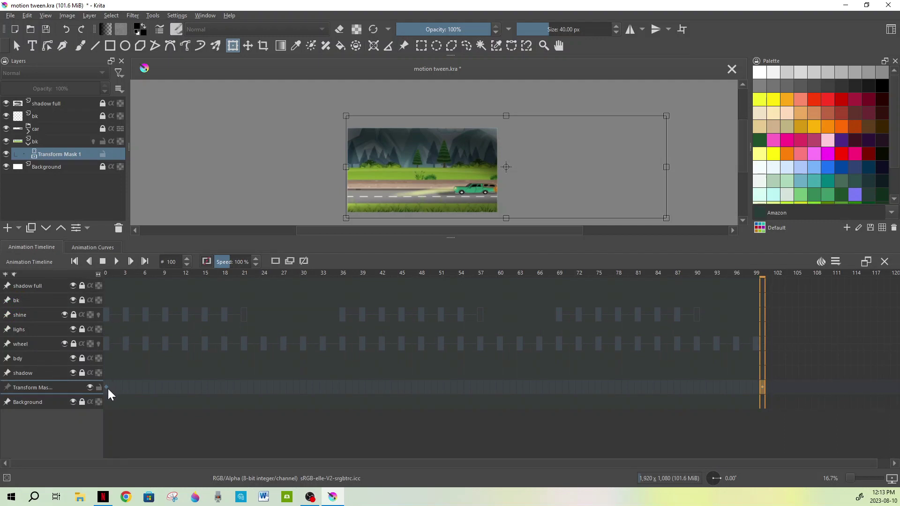
{"action": "left_click", "coordinate": [135, 392]}
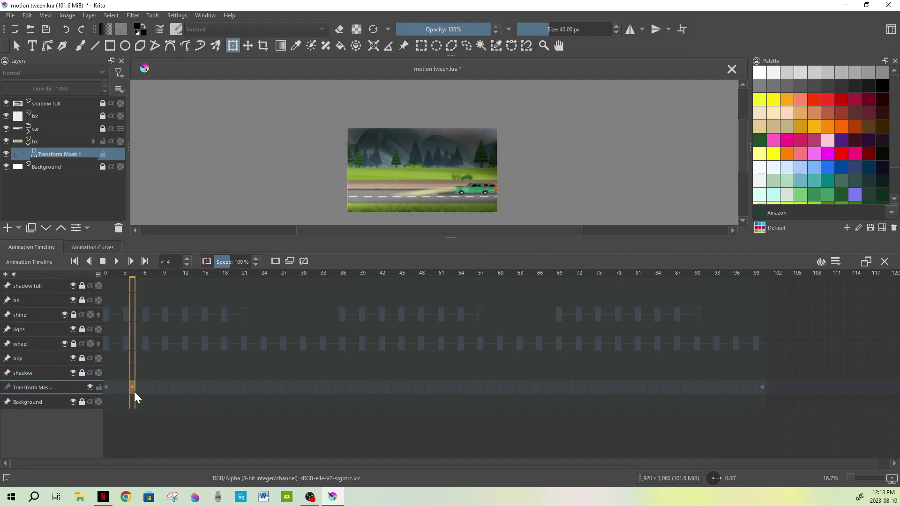
{"action": "left_click", "coordinate": [106, 387]}
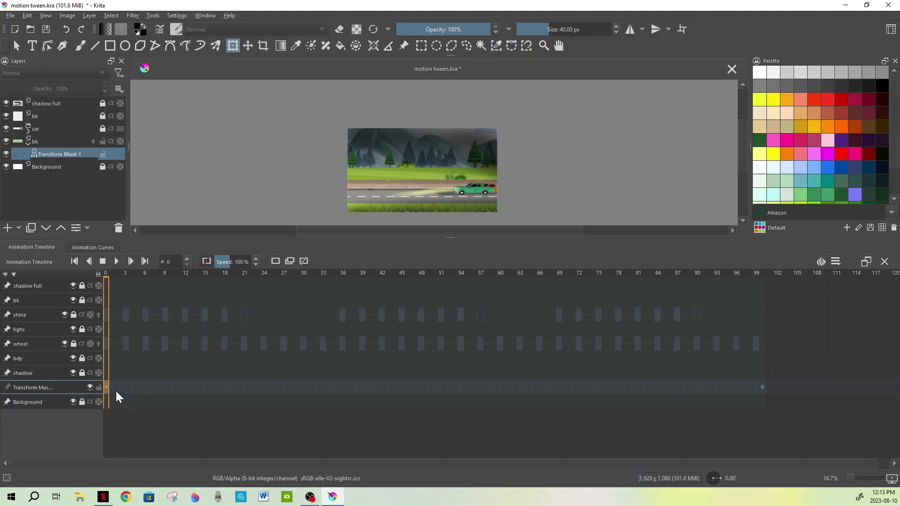
{"action": "left_click", "coordinate": [114, 389]}
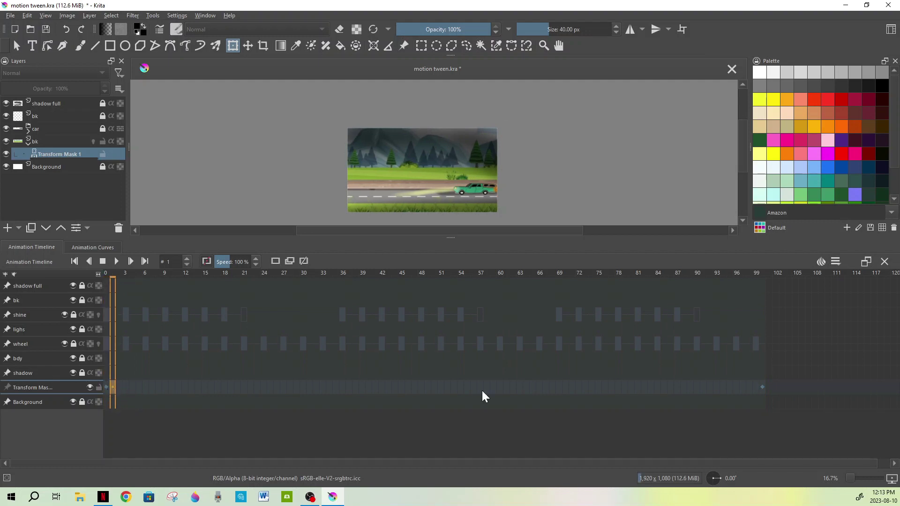
{"action": "left_click", "coordinate": [761, 389]}
{"action": "left_click", "coordinate": [755, 390]}
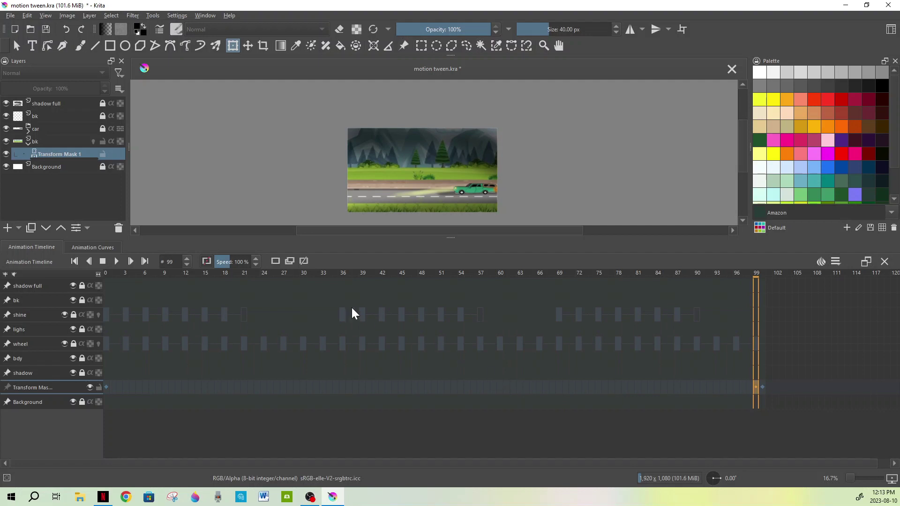
- Play the animation from frame 0 in an enlarged canvas area to review the scrolling scenery behind the car, and pause playback
{"action": "left_click", "coordinate": [103, 262]}
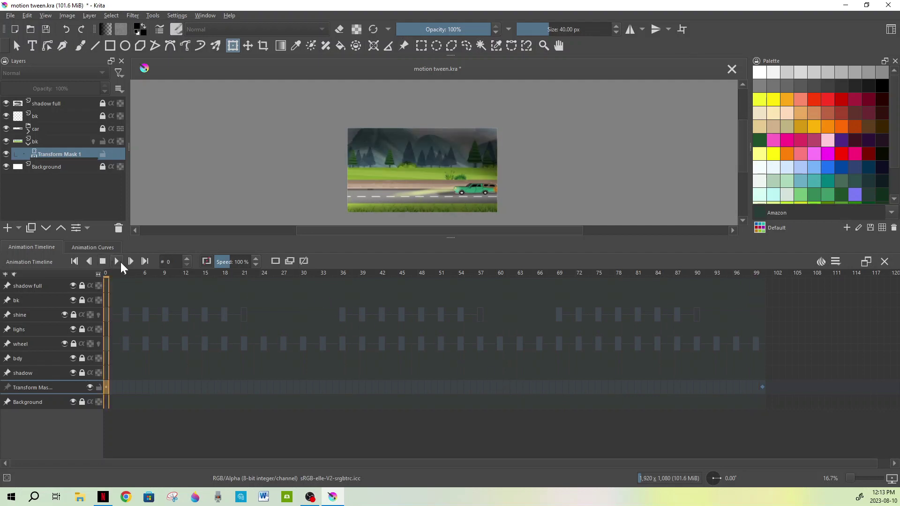
{"action": "left_click", "coordinate": [118, 261]}
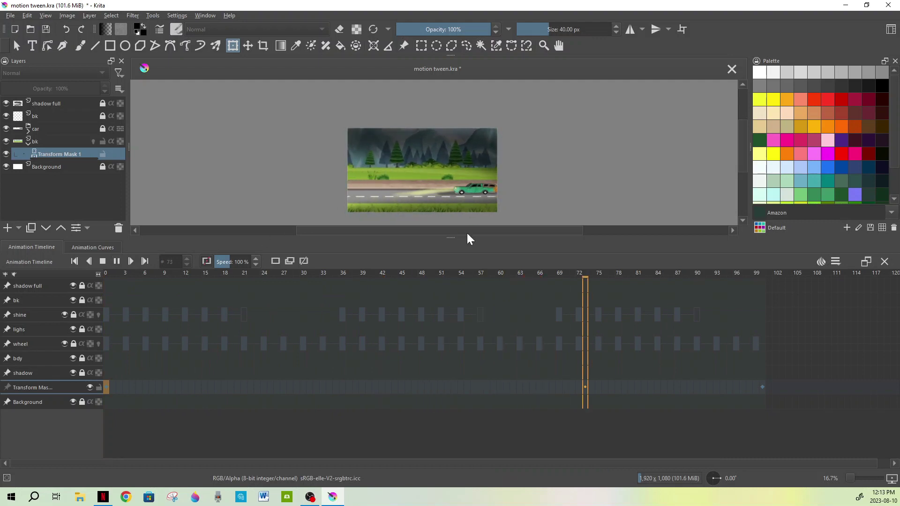
{"action": "left_click_drag", "start_coordinate": [454, 237], "coordinate": [464, 357]}
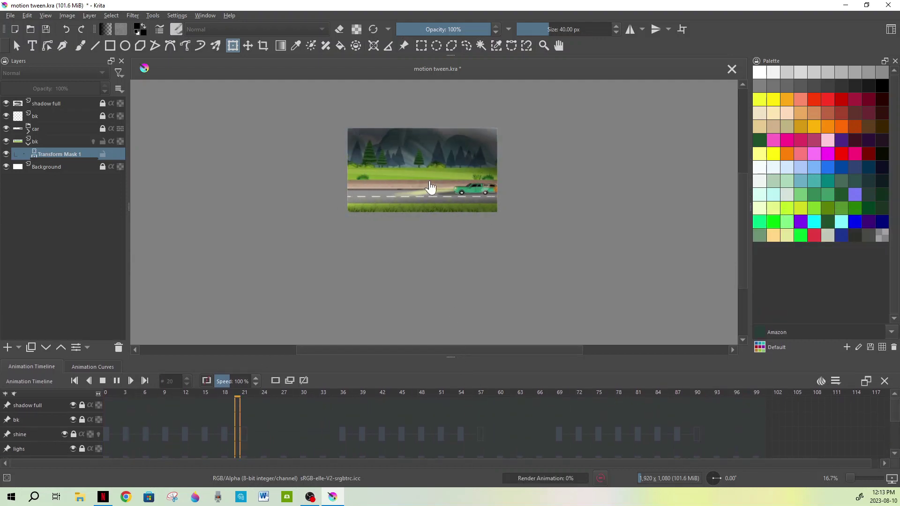
{"action": "scroll", "coordinate": [428, 188], "scroll_direction": "up", "scroll_amount": 2}
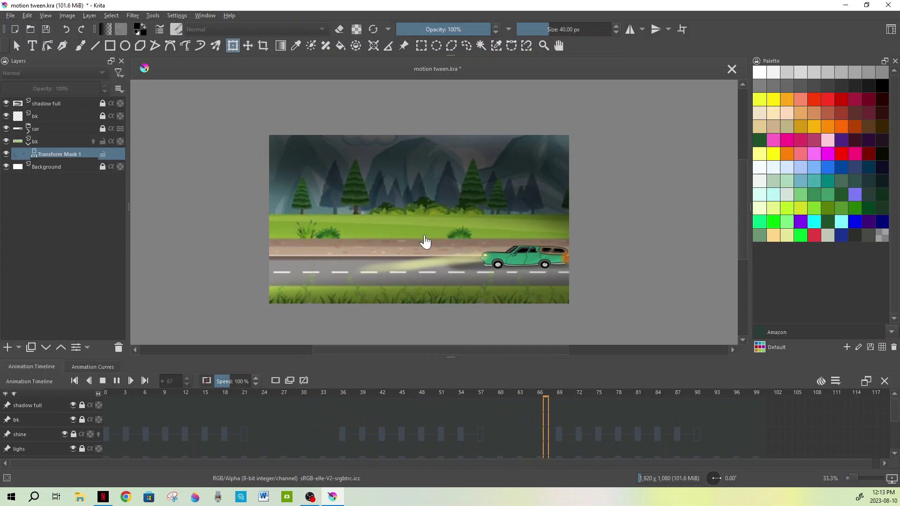
{"action": "scroll", "coordinate": [424, 241], "scroll_direction": "up", "scroll_amount": 2}
{"action": "scroll", "coordinate": [425, 243], "scroll_direction": "down", "scroll_amount": 2}
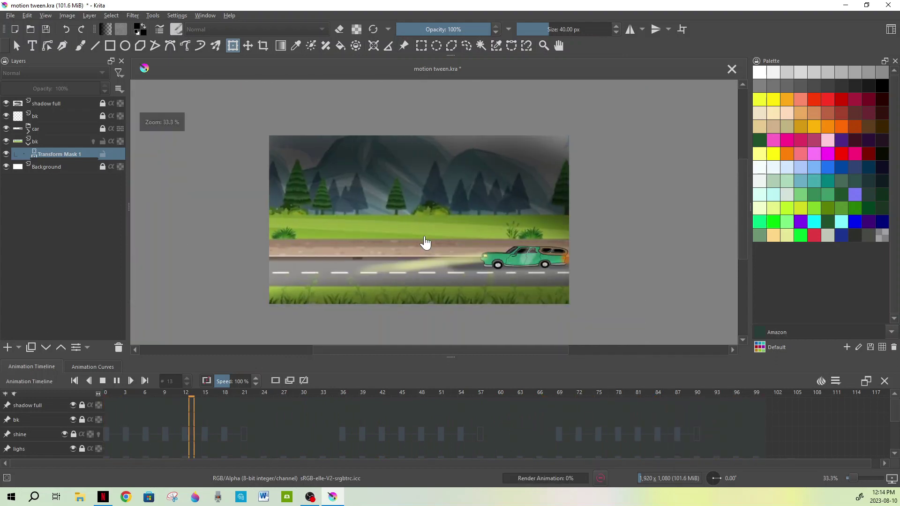
{"action": "scroll", "coordinate": [426, 249], "scroll_direction": "up", "scroll_amount": 1}
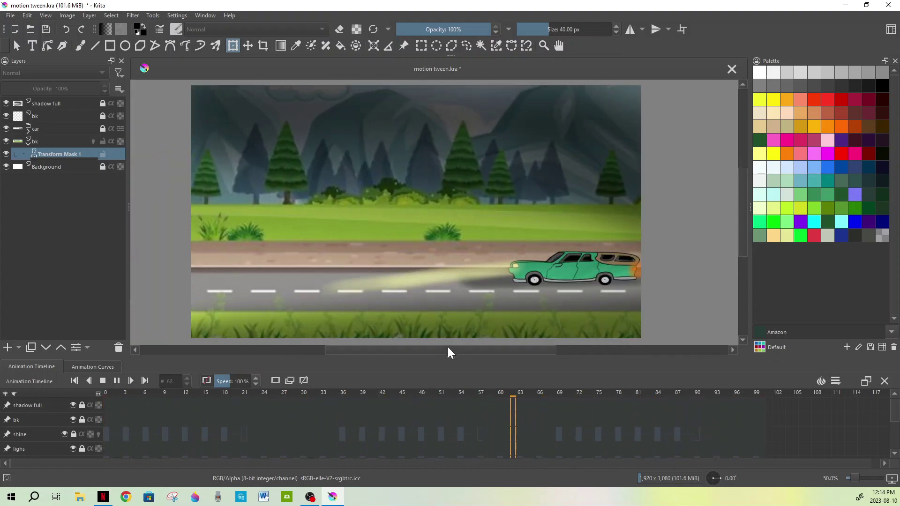
{"action": "left_click_drag", "start_coordinate": [448, 349], "coordinate": [438, 351]}
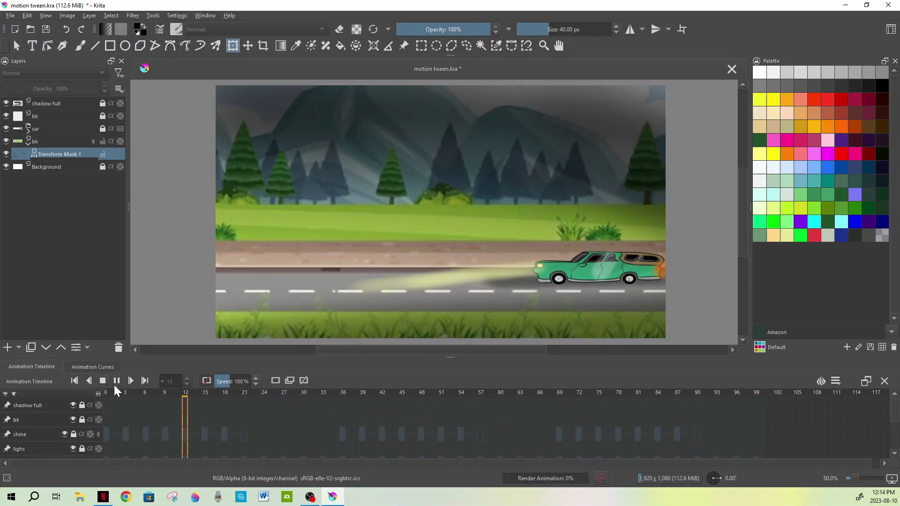
{"action": "left_click", "coordinate": [118, 381]}
- Render the animation as a WebM video named motion tween, saved in the Krita folder inside Documents
{"action": "left_click", "coordinate": [9, 16]}
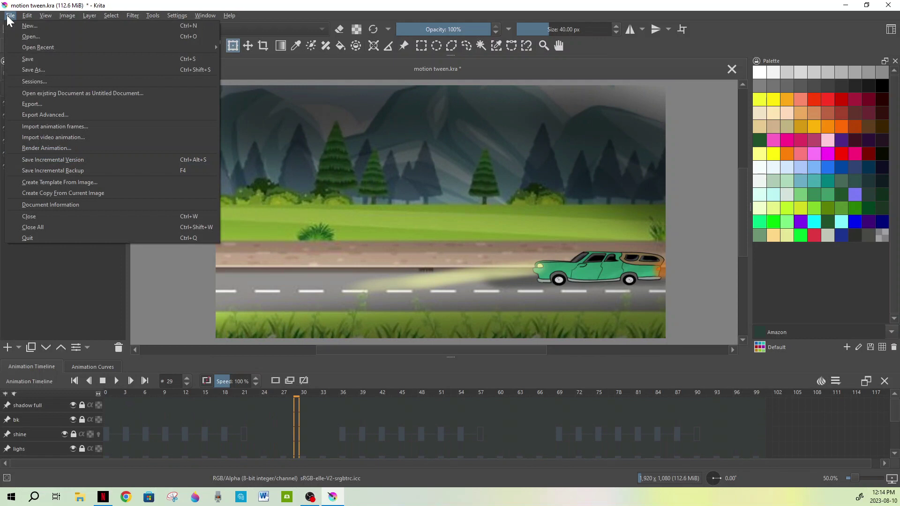
{"action": "left_click", "coordinate": [63, 146]}
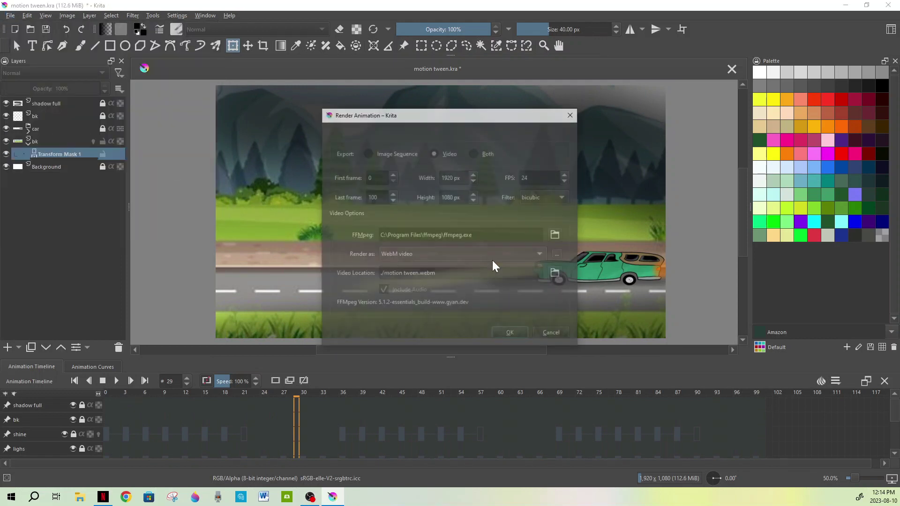
{"action": "left_click", "coordinate": [555, 273]}
{"action": "left_click", "coordinate": [553, 271]}
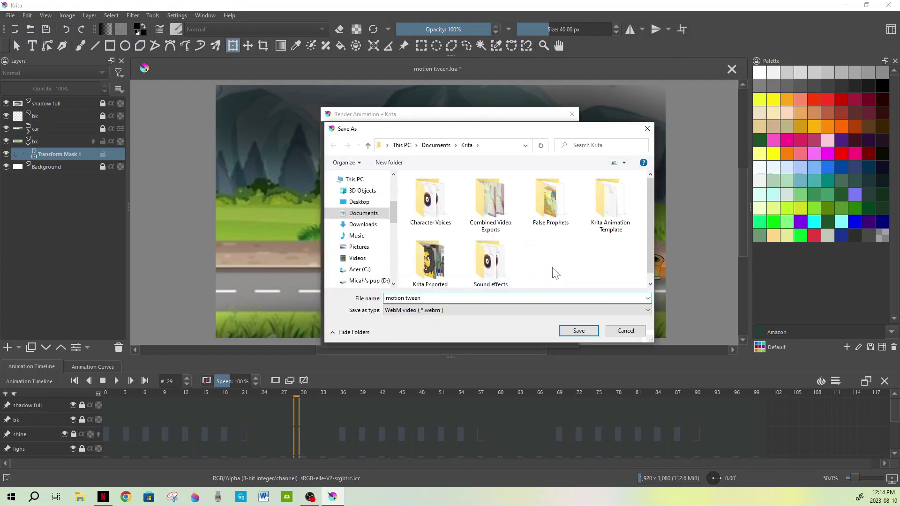
{"action": "left_click", "coordinate": [363, 213]}
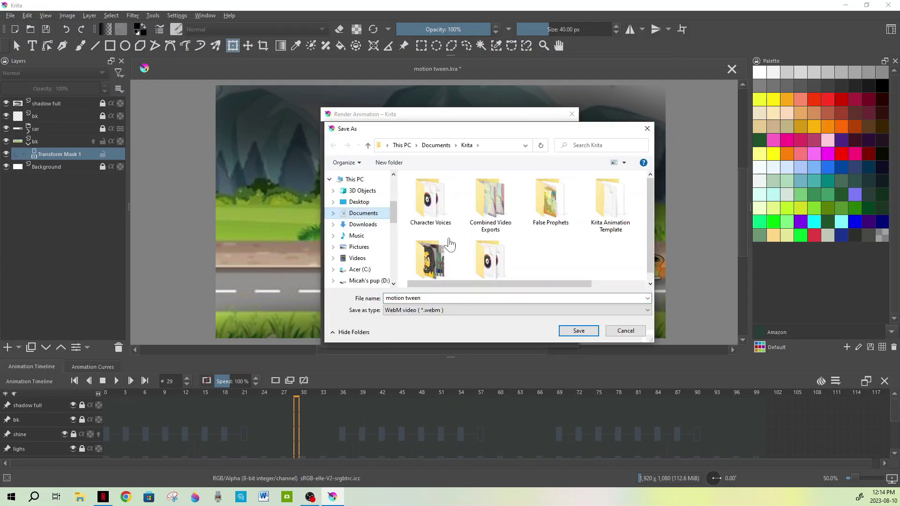
{"action": "double_click", "coordinate": [442, 249]}
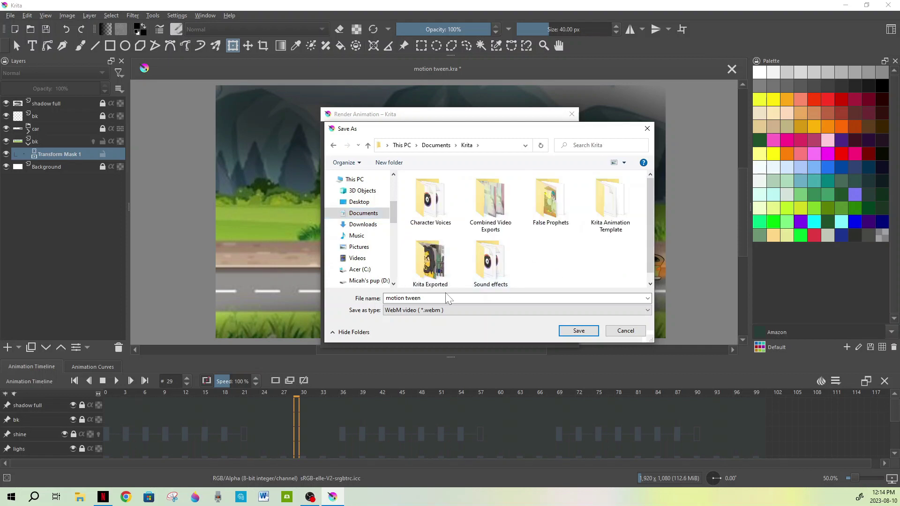
{"action": "left_click", "coordinate": [590, 335]}
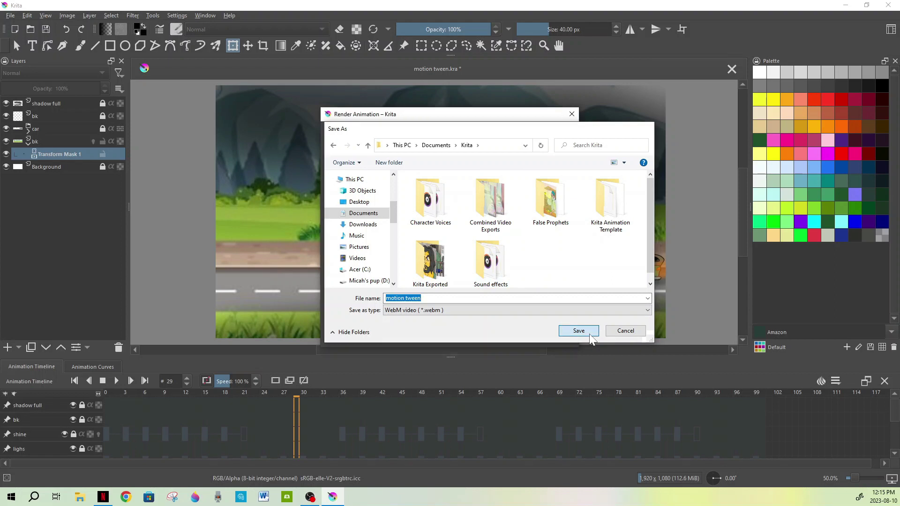
{"action": "left_click", "coordinate": [513, 334]}
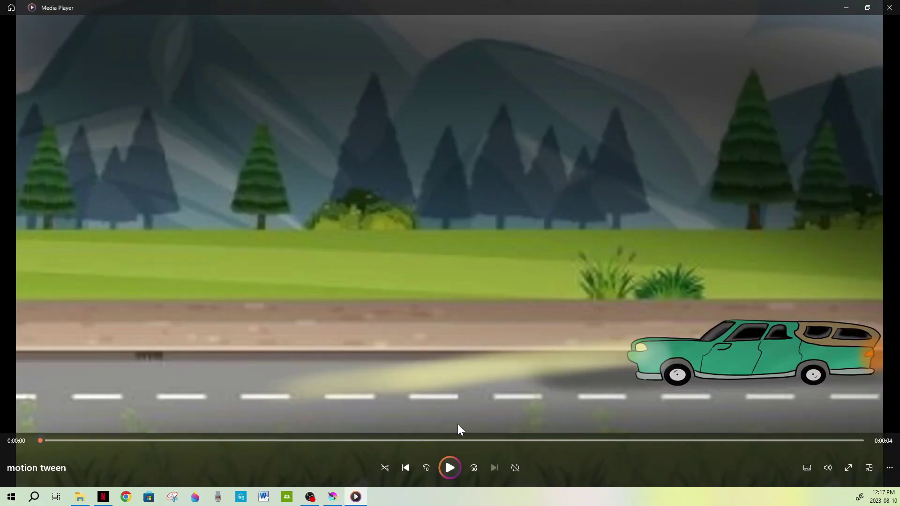
- Play the rendered motion tween video in Media Player to review it, and close the player
{"action": "left_click", "coordinate": [449, 468]}
{"action": "left_click", "coordinate": [449, 459]}
{"action": "left_click", "coordinate": [890, 15]}
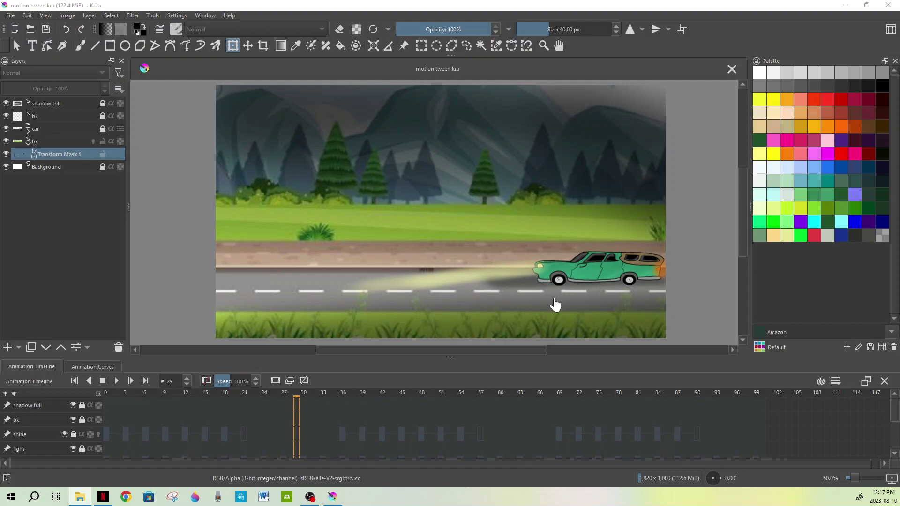
{"action": "scroll", "coordinate": [555, 305], "scroll_direction": "up", "scroll_amount": 1}
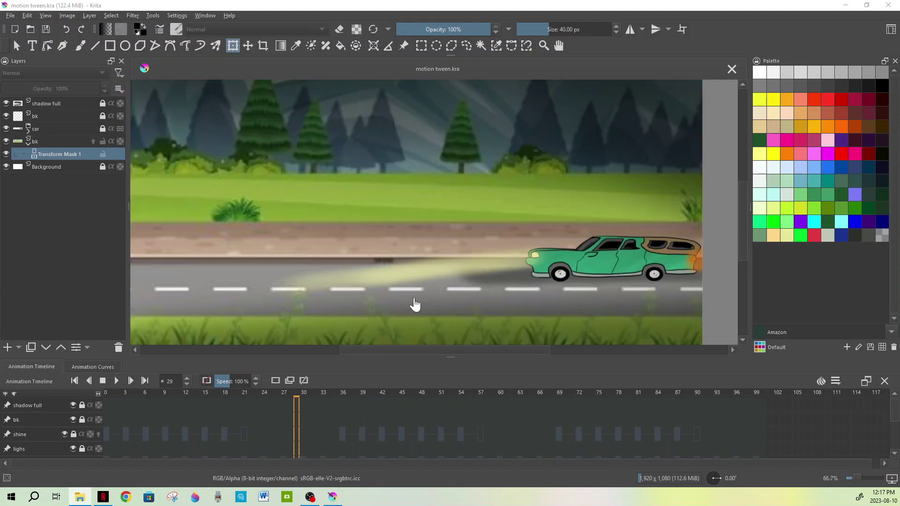